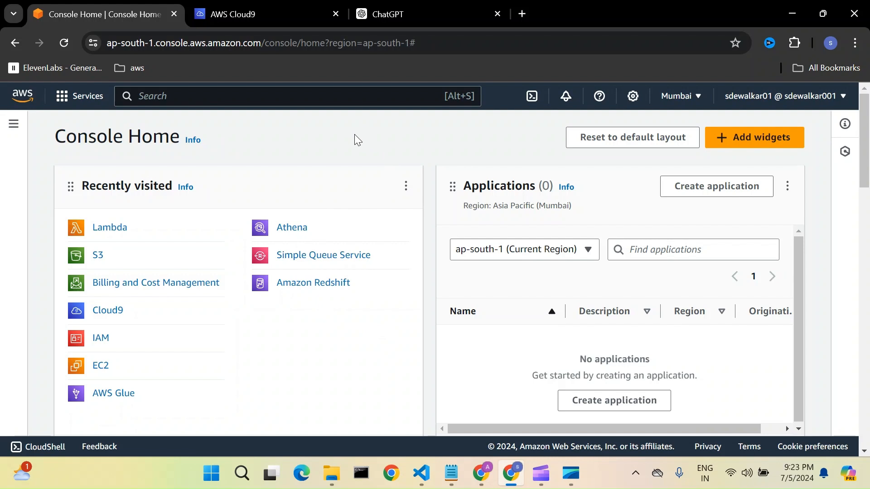
# Search the AWS services for lambda, open Lambda and start creating a new function.
pyautogui.click(223, 97)
pyautogui.write('lambda')
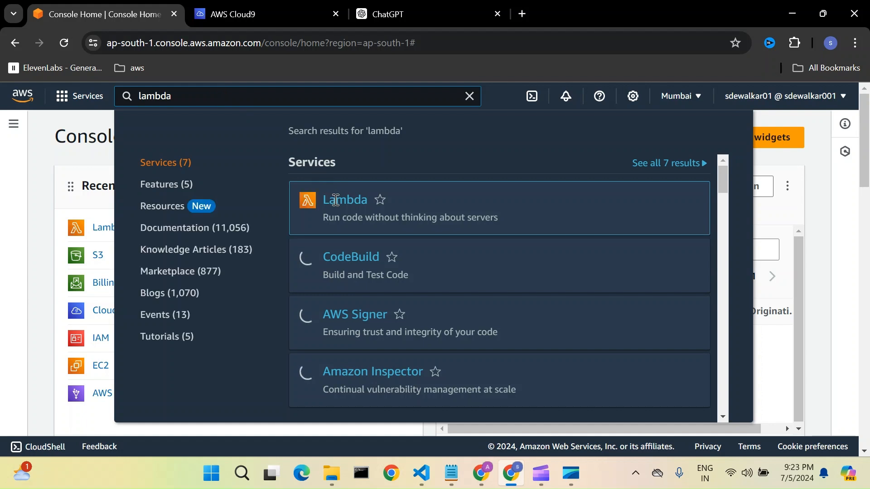
pyautogui.click(338, 199)
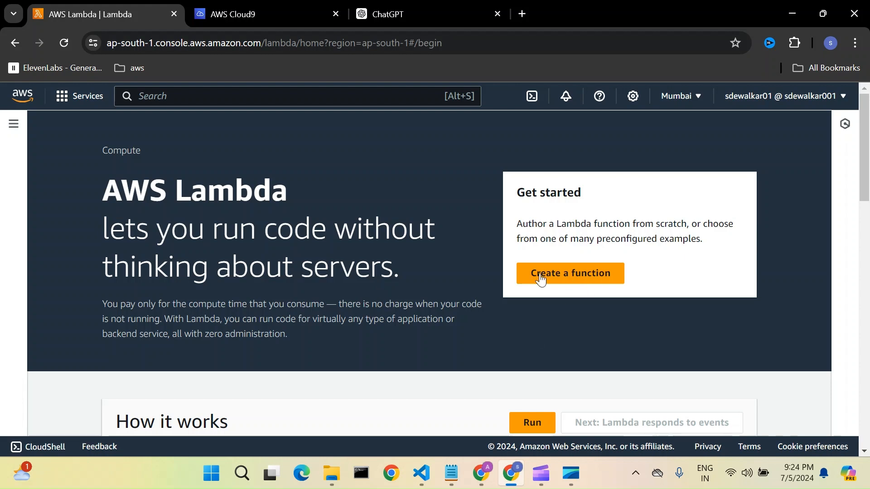
pyautogui.click(581, 277)
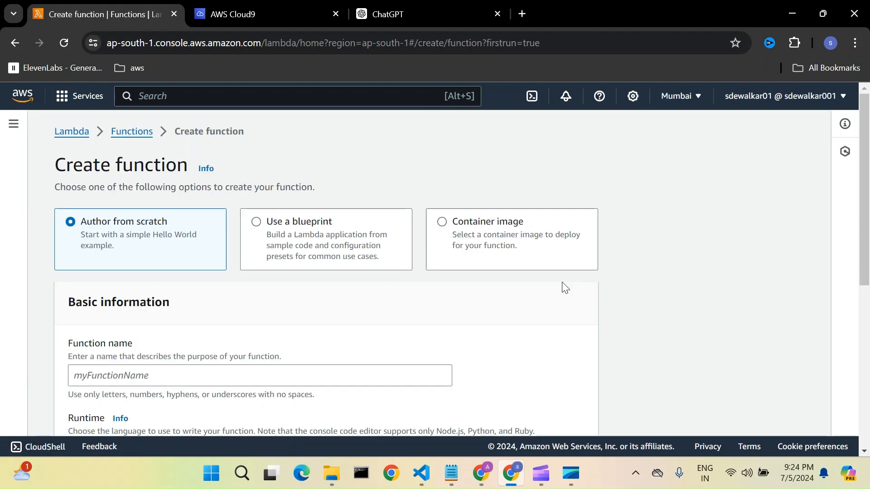
# Name the new author-from-scratch function test-lambda-layer.
pyautogui.scroll(-1, 186, 262)
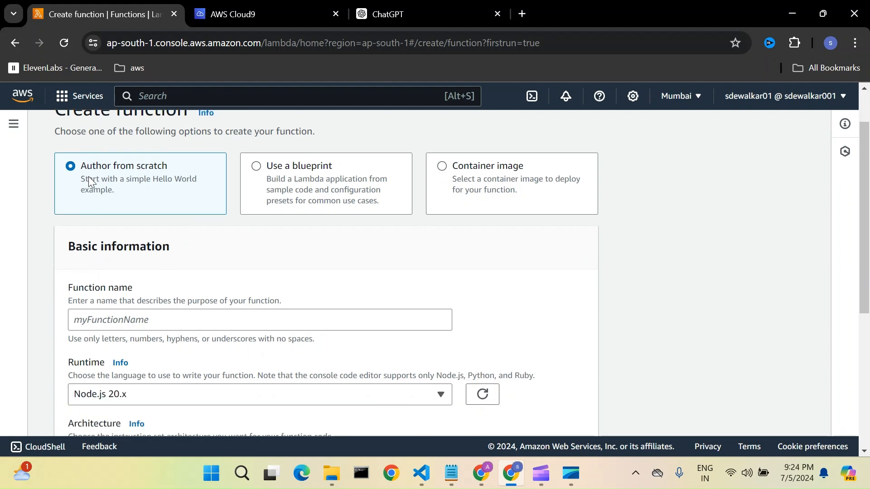
pyautogui.scroll(-1, 245, 229)
pyautogui.click(137, 274)
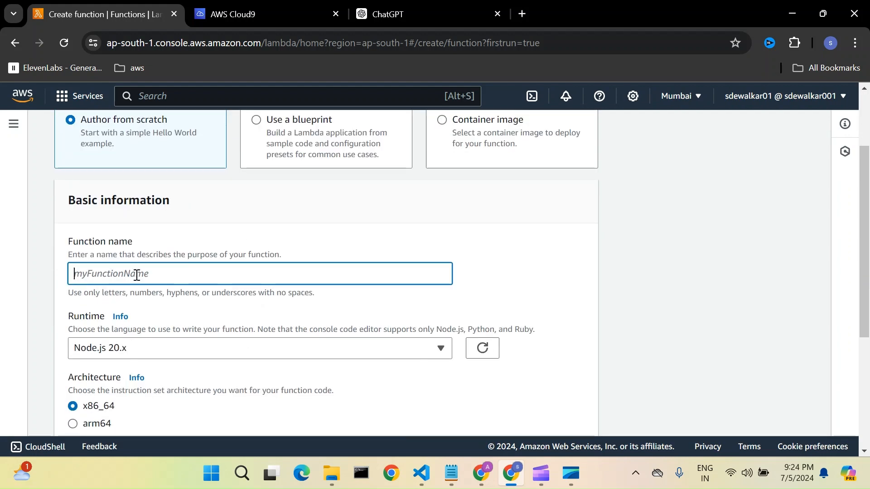
pyautogui.write('test-lambda-layer')
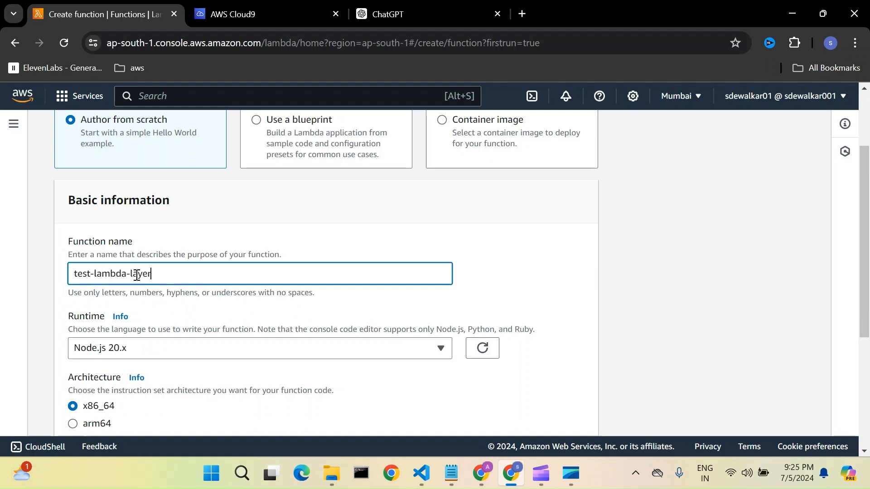
# Set the function's runtime to Python 3.11 and create the function with the x86_64 architecture.
pyautogui.scroll(-2, 243, 289)
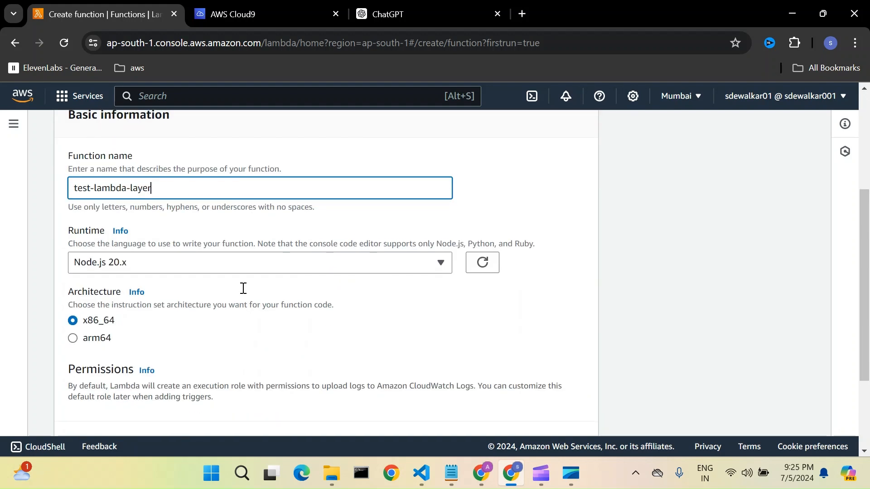
pyautogui.click(221, 265)
pyautogui.scroll(-5, 161, 320)
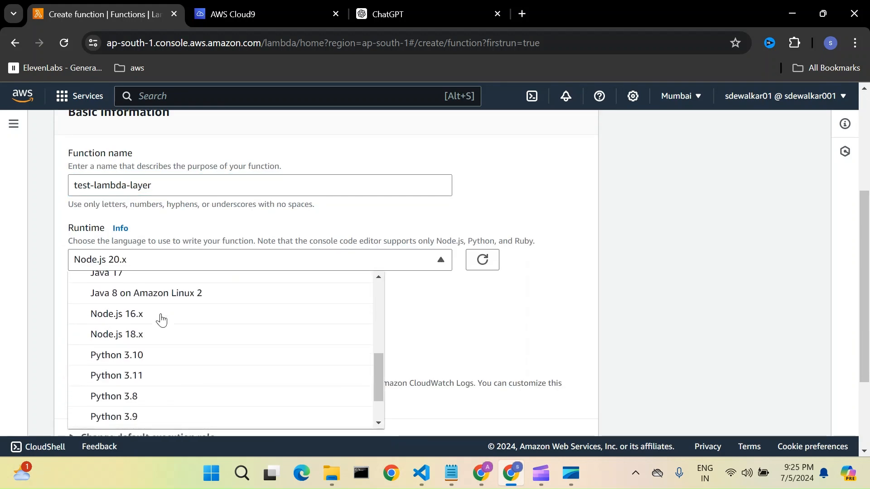
pyautogui.click(128, 377)
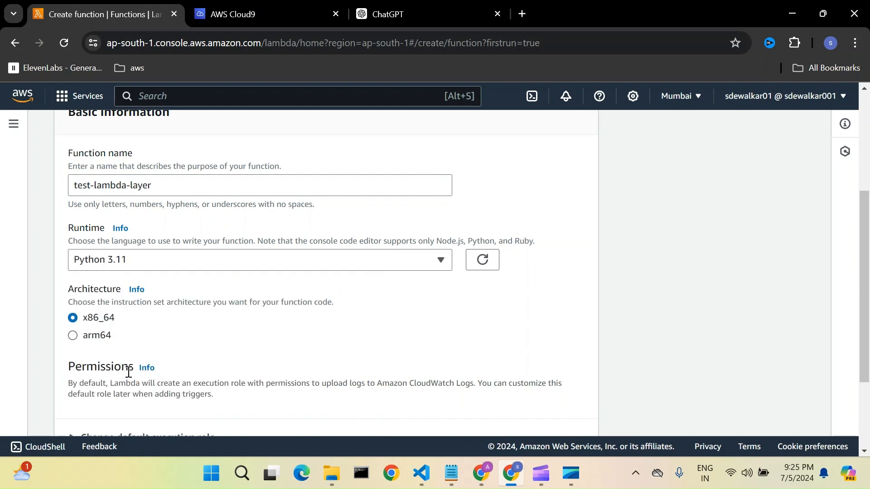
pyautogui.scroll(-1, 313, 317)
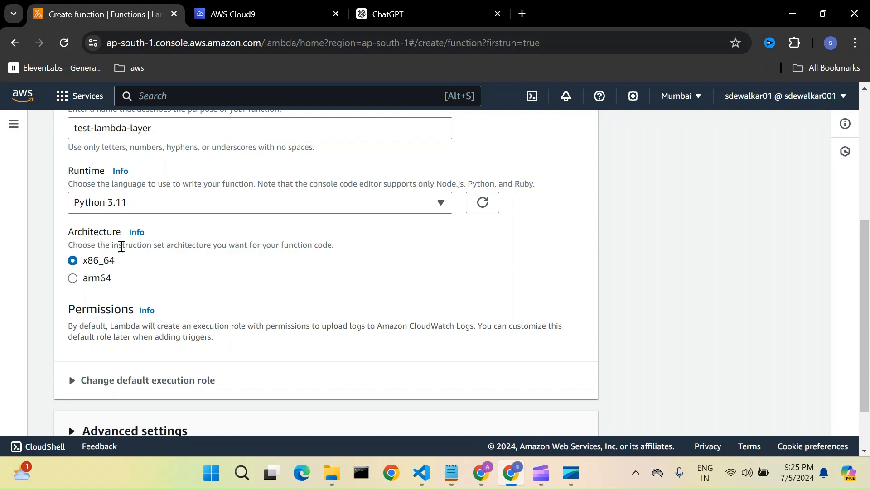
pyautogui.scroll(-1, 349, 282)
pyautogui.scroll(-1, 348, 282)
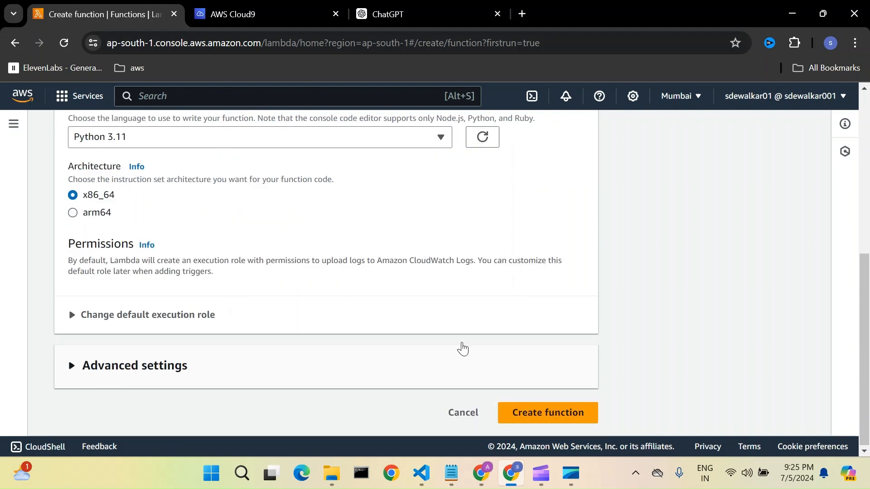
pyautogui.click(562, 420)
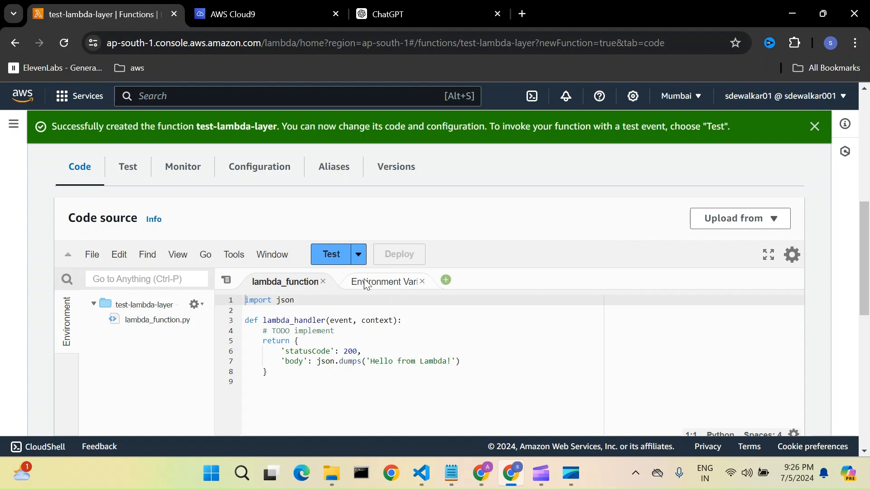
# Configure a new private test event named test with the hello-world template and save it.
pyautogui.click(332, 254)
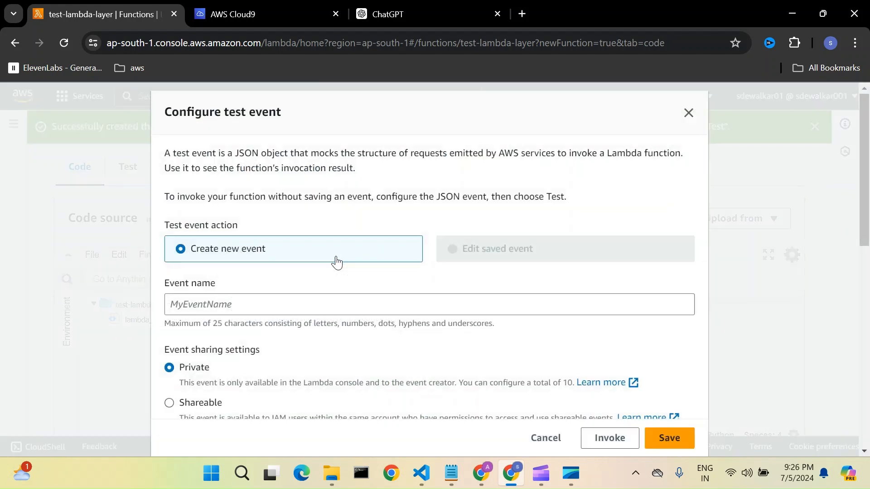
pyautogui.click(208, 304)
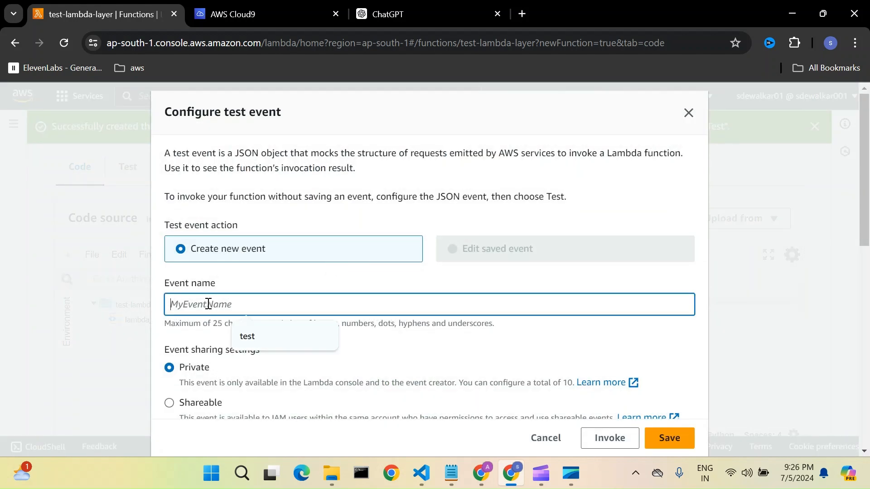
pyautogui.click(246, 340)
pyautogui.scroll(-7, 417, 347)
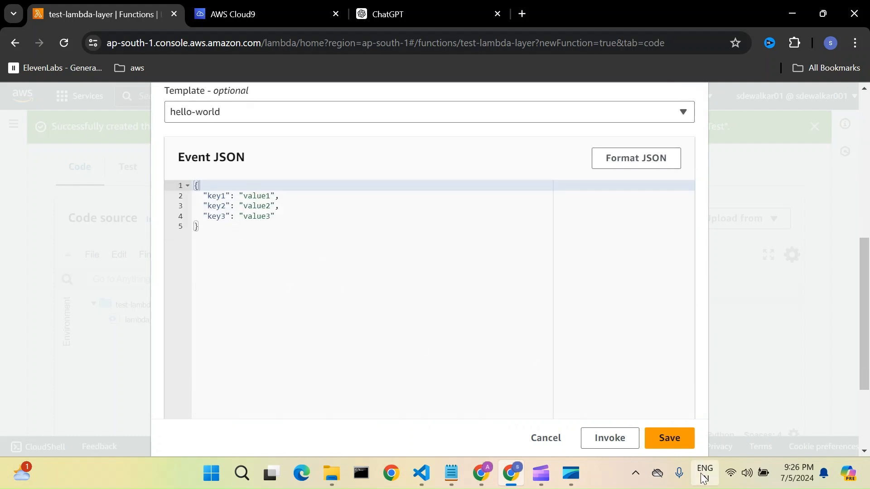
pyautogui.click(667, 450)
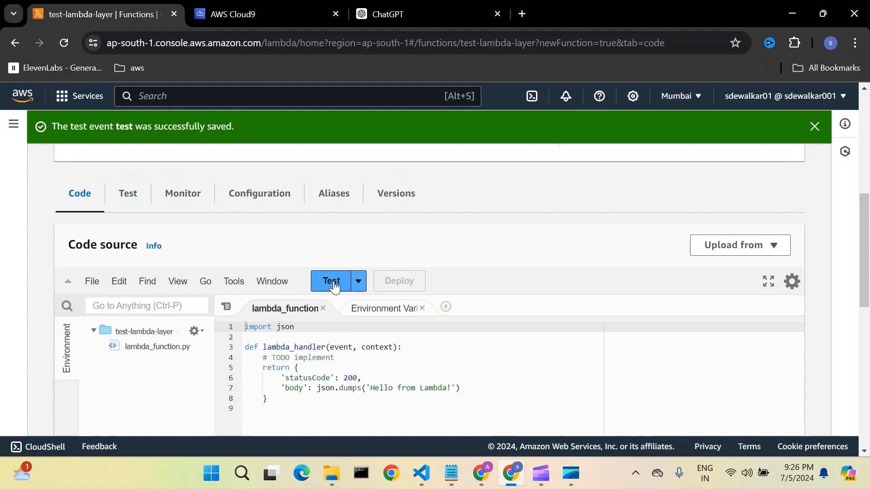
# Run the saved test event and check the status code in the execution response.
pyautogui.click(334, 283)
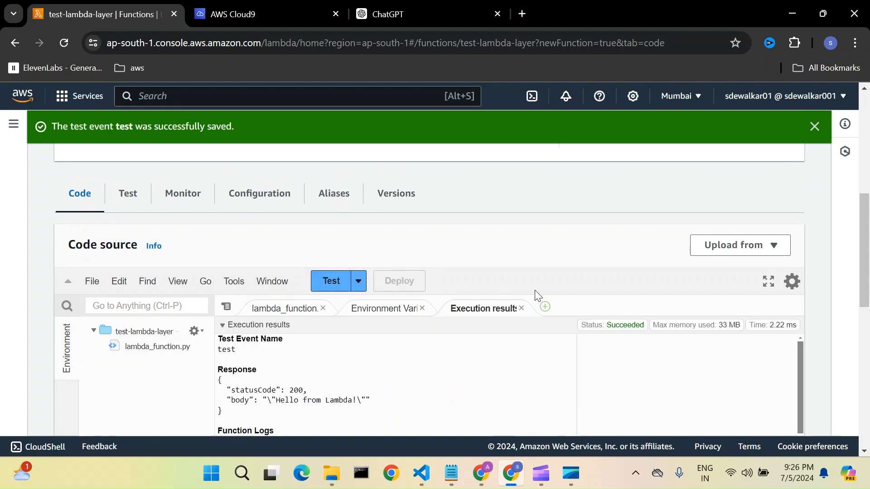
pyautogui.scroll(-2, 537, 296)
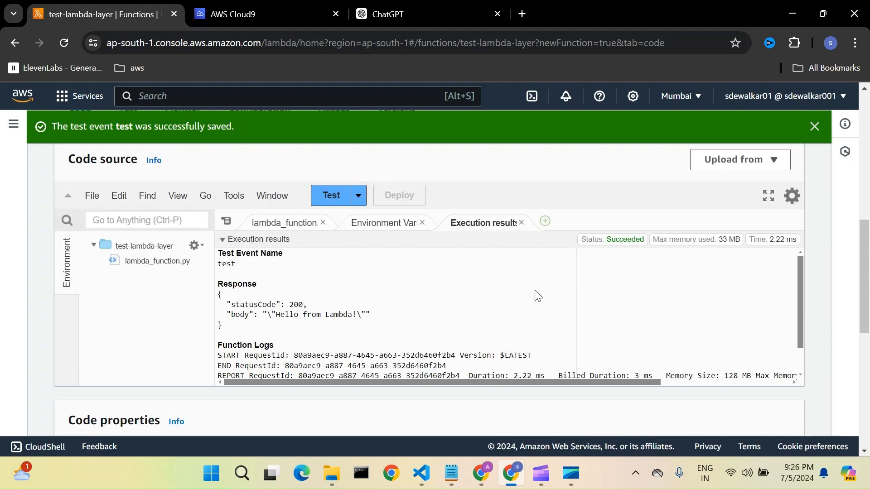
pyautogui.doubleClick(295, 303)
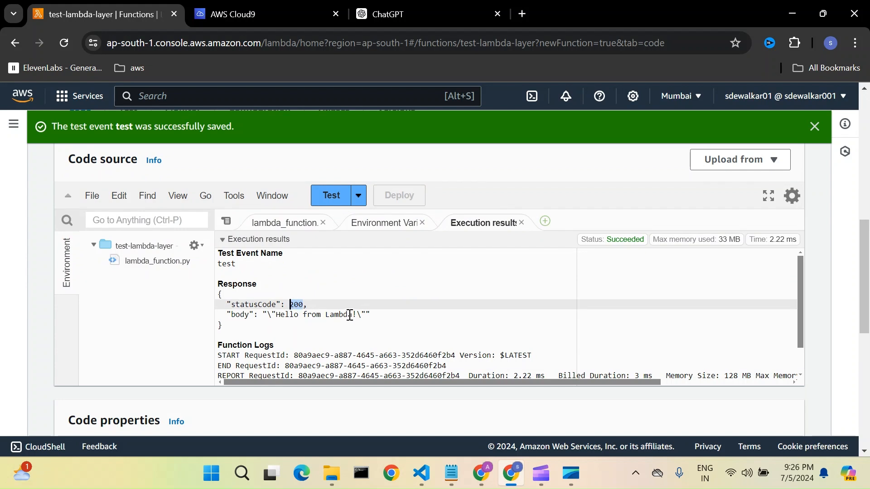
# Compare the status code and body returned in the lambda_function code with the execution results.
pyautogui.hotkey('alt', 'shift', '[')
pyautogui.doubleClick(278, 281)
pyautogui.click(319, 293)
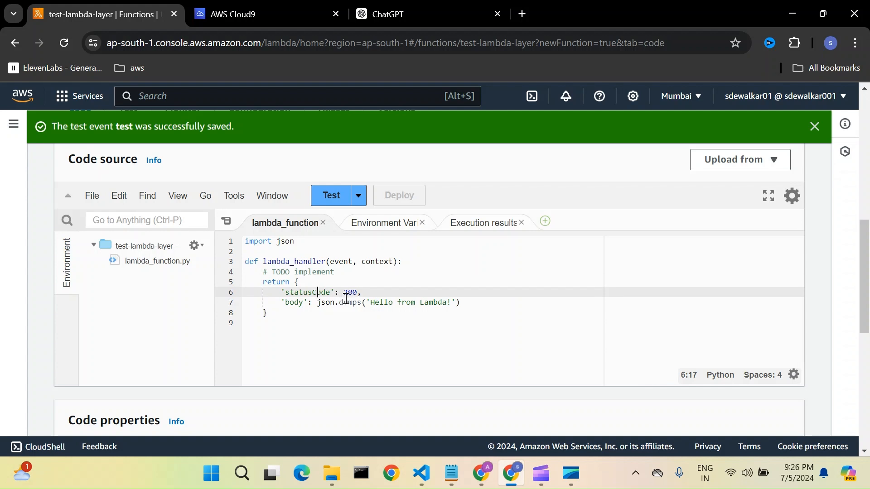
pyautogui.doubleClick(403, 302)
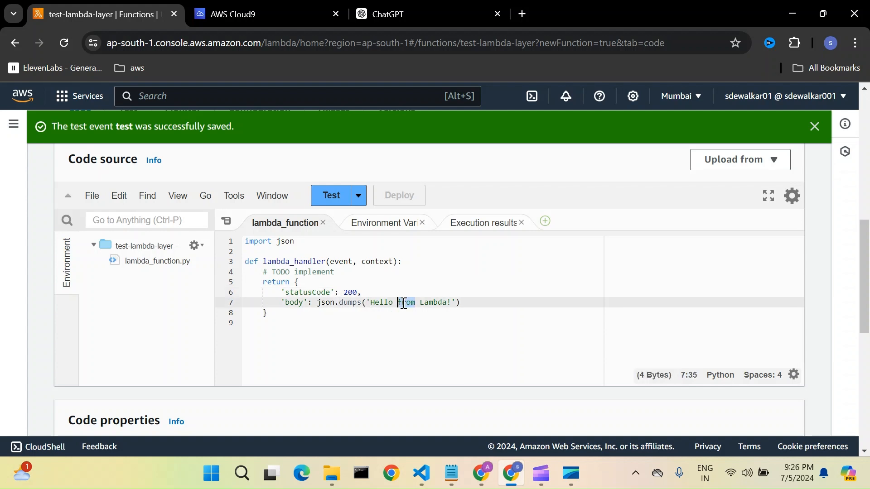
pyautogui.click(477, 222)
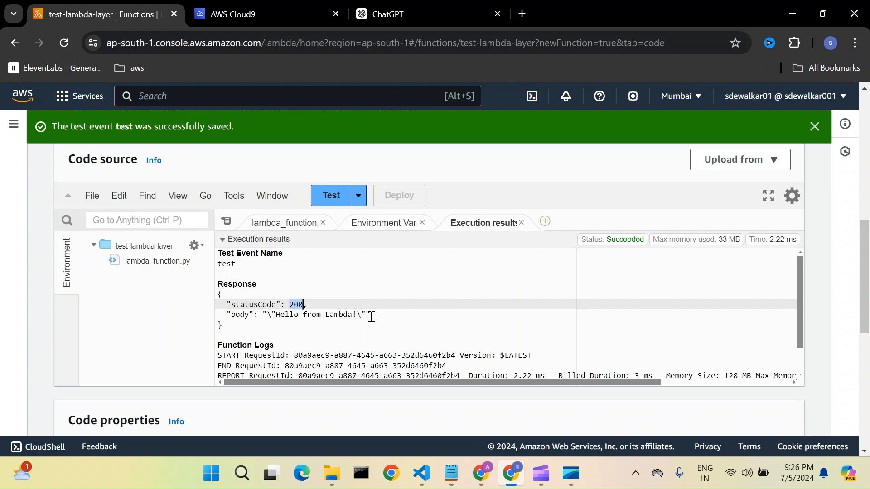
# Add the line "import docx" below "import json" in the lambda_function code.
pyautogui.click(284, 223)
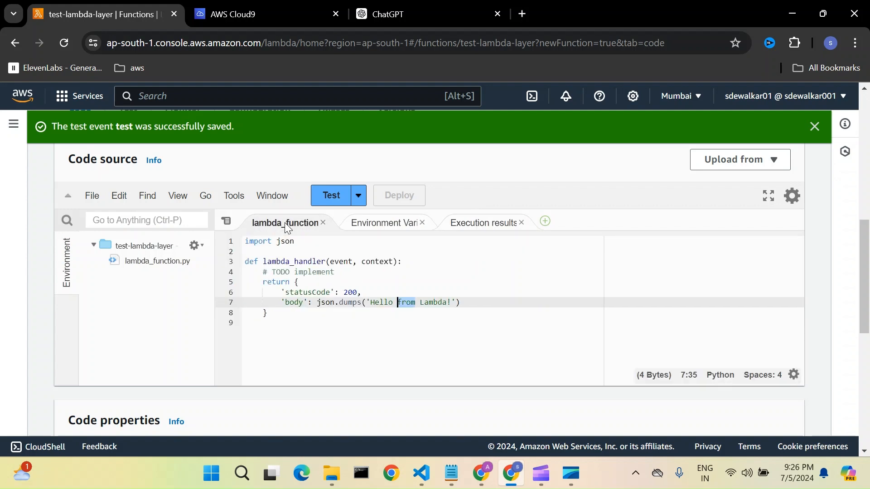
pyautogui.click(296, 241)
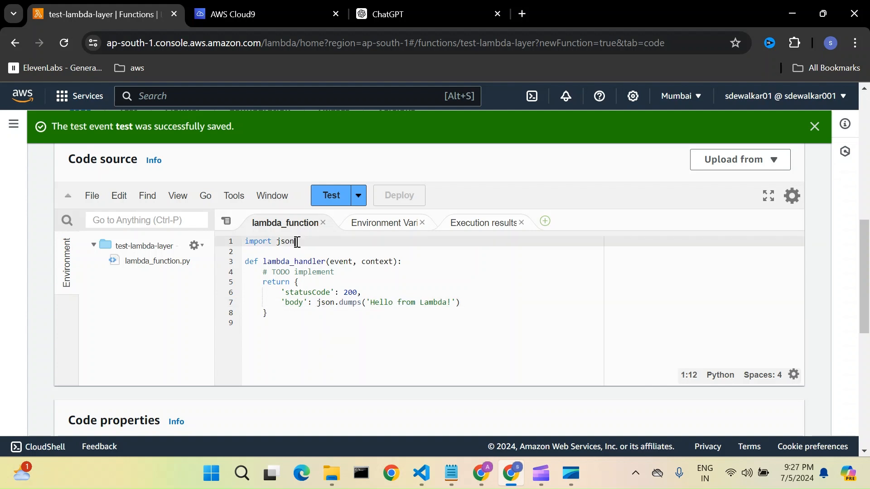
pyautogui.press('Return')
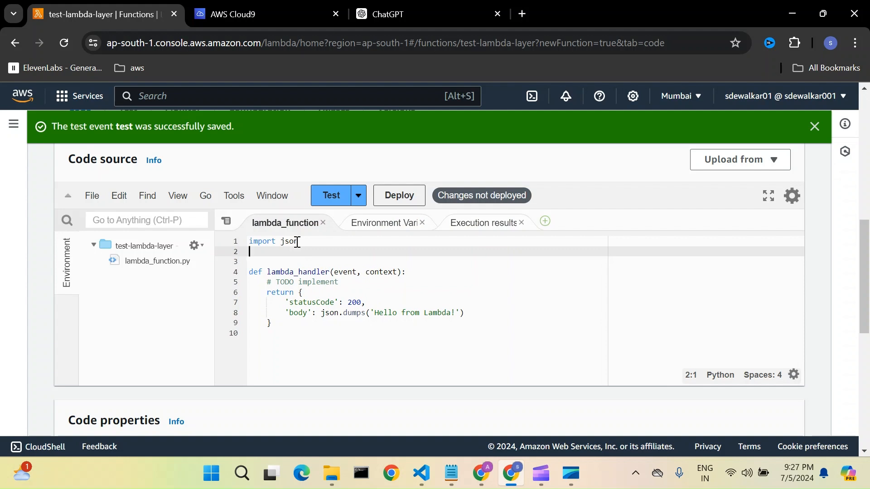
pyautogui.write('import doc')
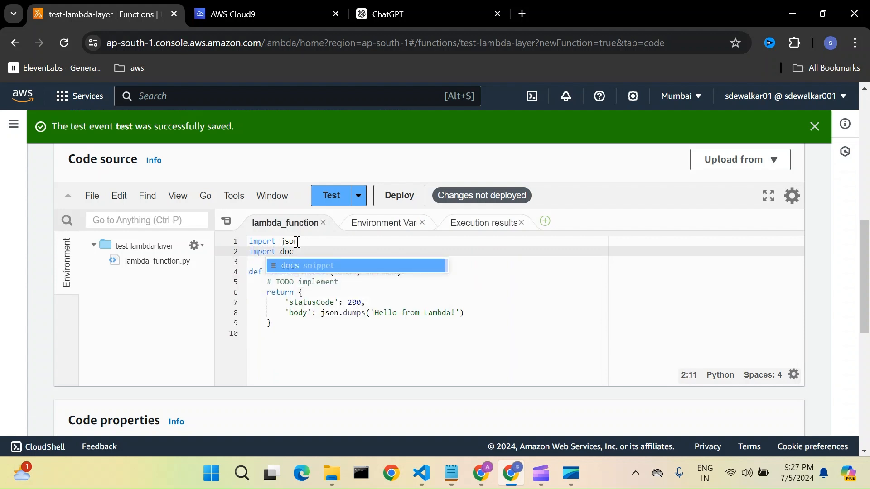
pyautogui.write('x')
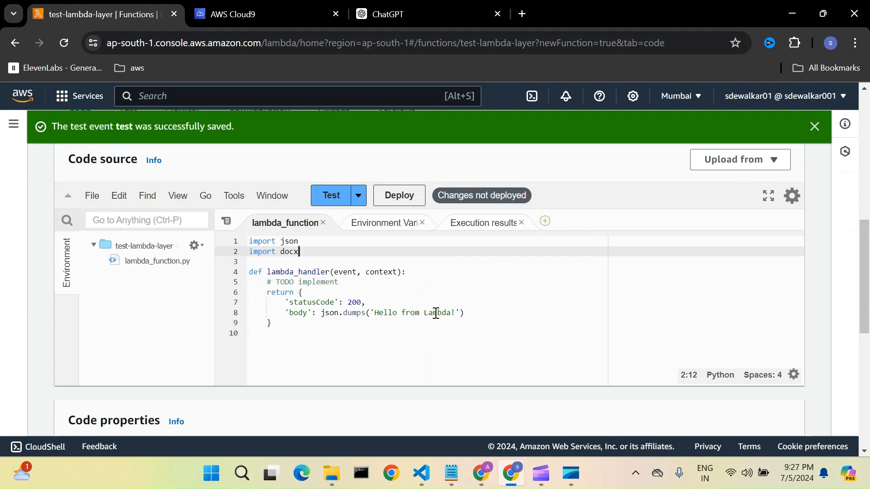
# Deploy the updated function code, rerun the test event and examine the response before returning to the code.
pyautogui.click(398, 195)
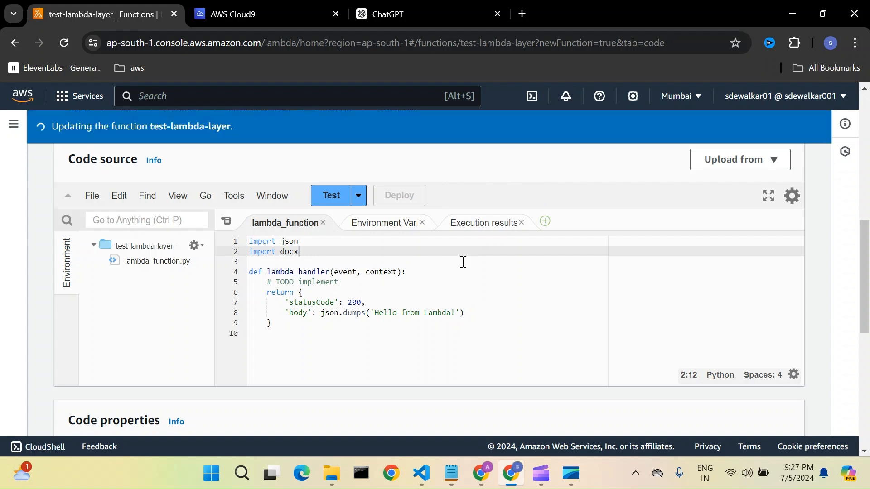
pyautogui.click(332, 197)
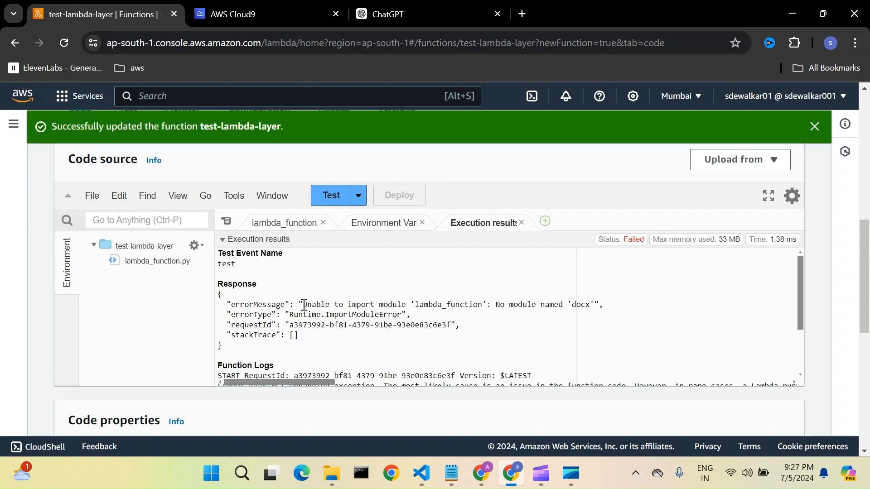
pyautogui.moveTo(303, 305); pyautogui.dragTo(609, 305)
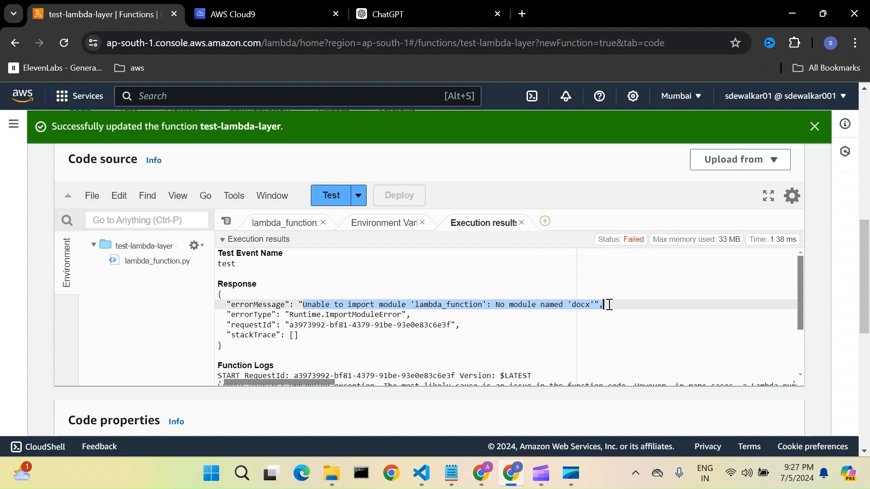
pyautogui.click(285, 223)
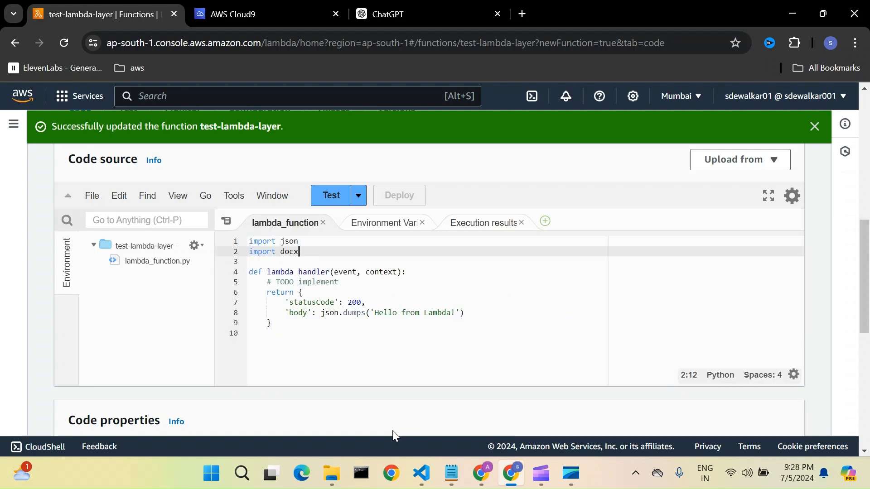
# Switch to the File Explorer window showing the DE youtube folder on Local Disk (C:).
pyautogui.moveTo(332, 473)
pyautogui.click(267, 426)
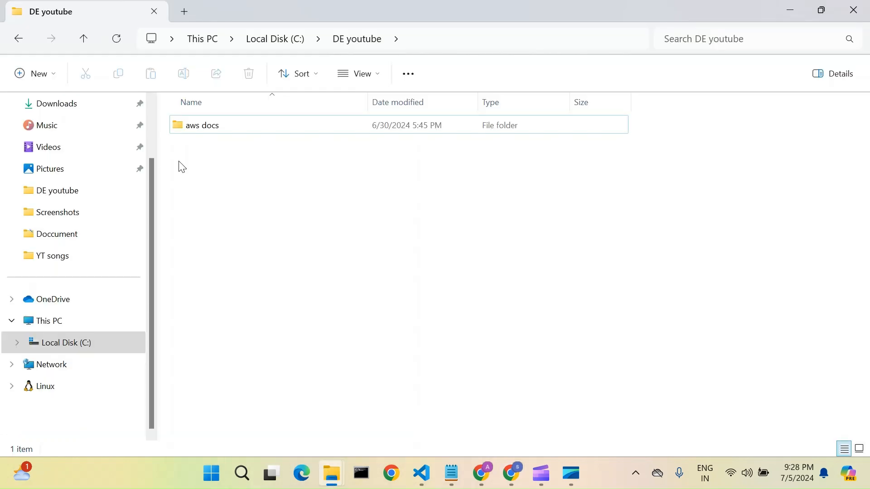
pyautogui.rightClick(179, 162)
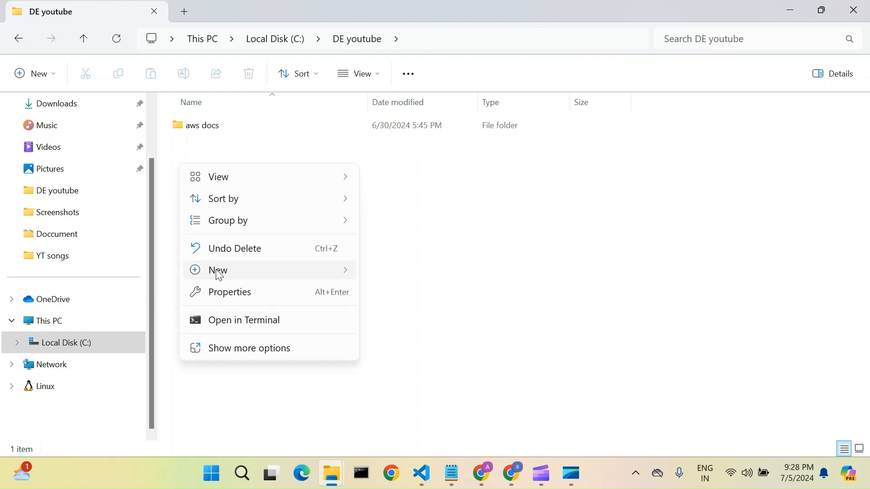
pyautogui.press('Escape')
pyautogui.press('Escape')
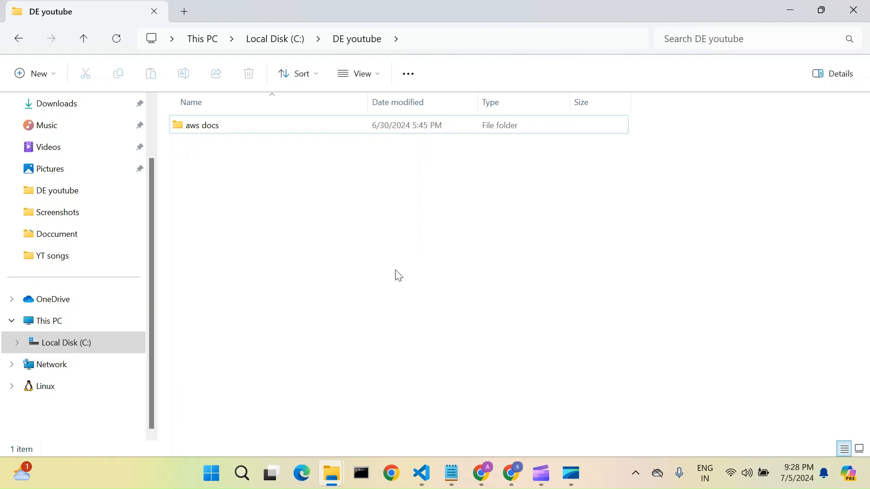
# Create a folder named python inside DE youtube and open it.
pyautogui.hotkey('ctrl', 'shift', 'n')
pyautogui.write('python')
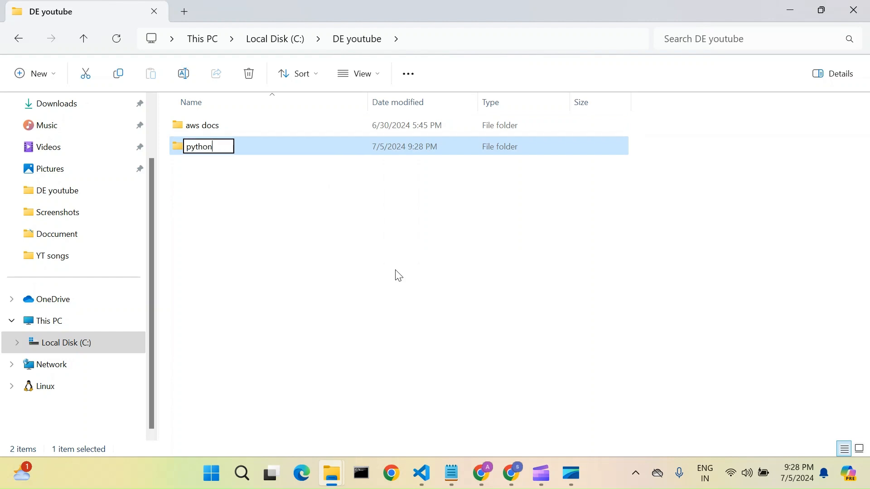
pyautogui.press('Return')
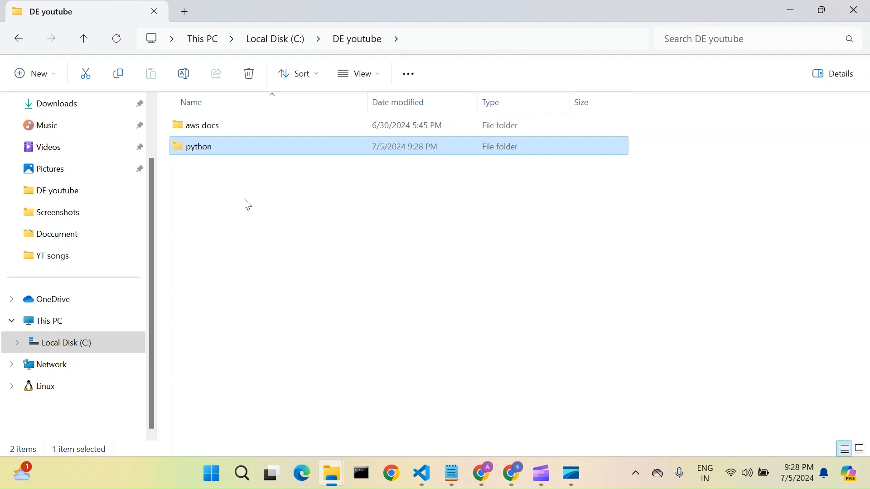
pyautogui.doubleClick(206, 150)
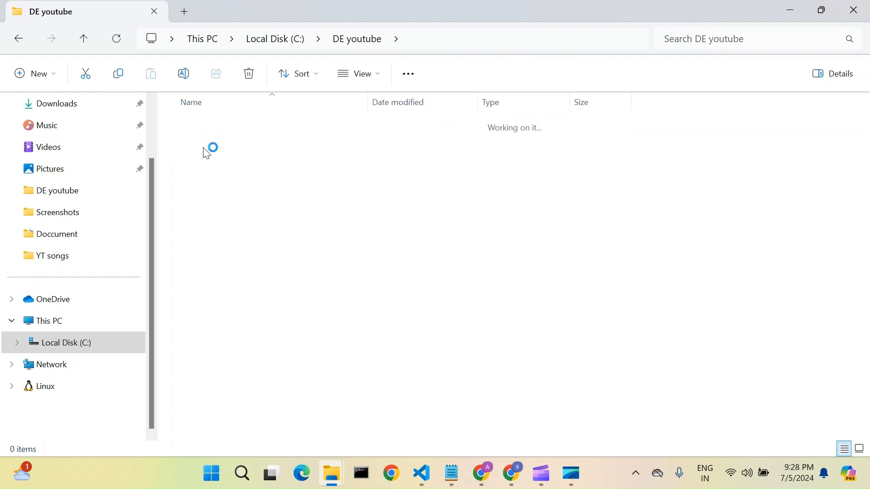
# Open a Command Prompt at the python folder's location using cmd.
pyautogui.click(457, 40)
pyautogui.press('BackSpace')
pyautogui.write('cmd')
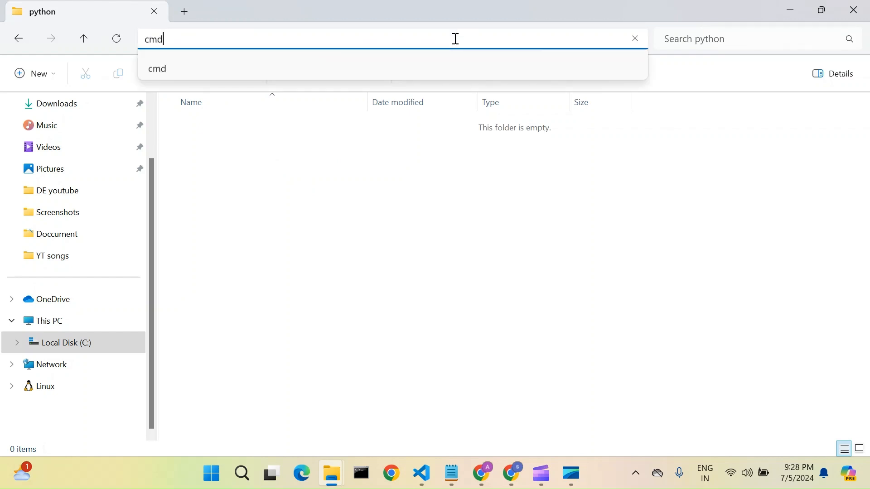
pyautogui.press('Return')
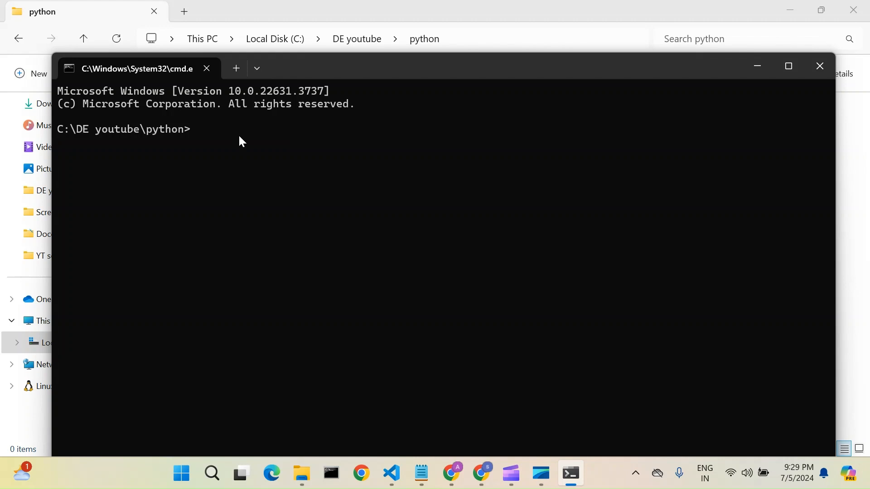
# Check the installed Python version by running python --version.
pyautogui.write('python --verso')
pyautogui.press('BackSpace')
pyautogui.write('ion')
pyautogui.press('Return')
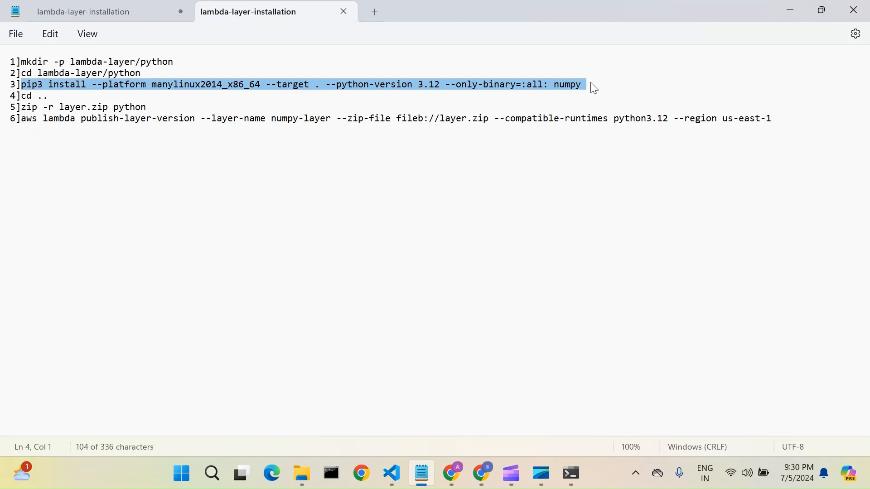
# In the pip3 install line of the lambda-layer-installation notes, set the Python version to 3.11 and replace numpy with python-docx.
pyautogui.click(353, 87)
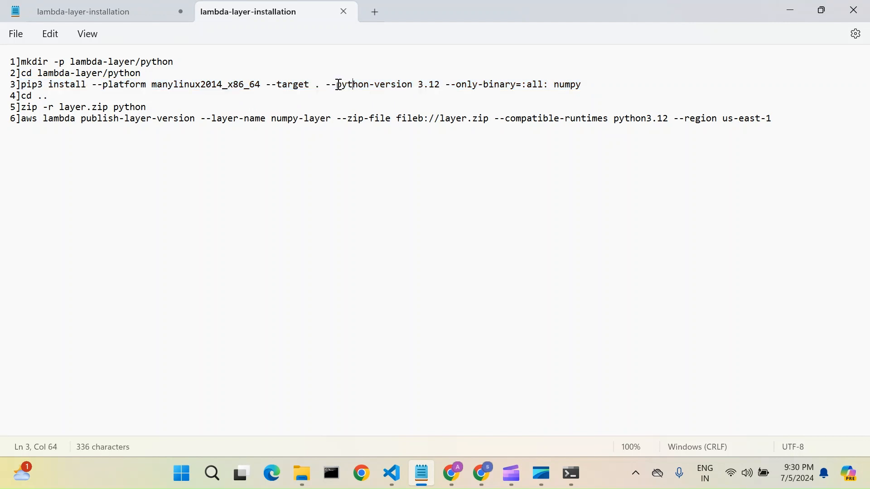
pyautogui.moveTo(337, 85); pyautogui.dragTo(441, 83)
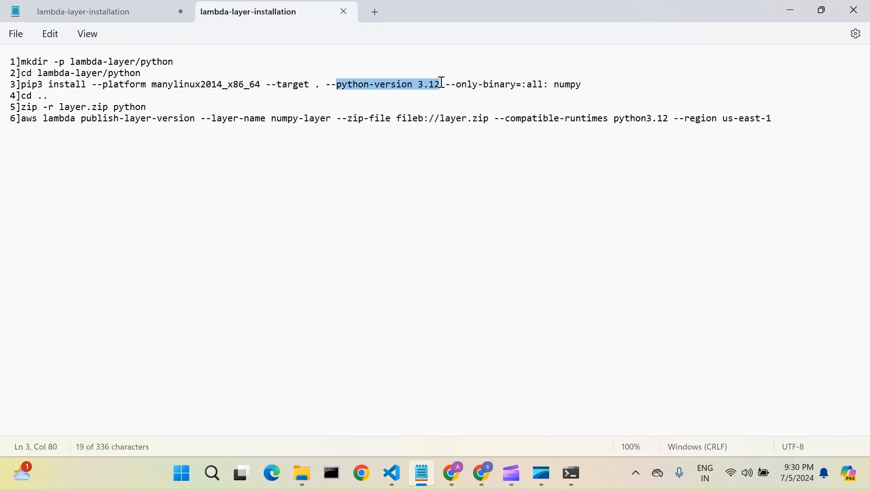
pyautogui.click(442, 82)
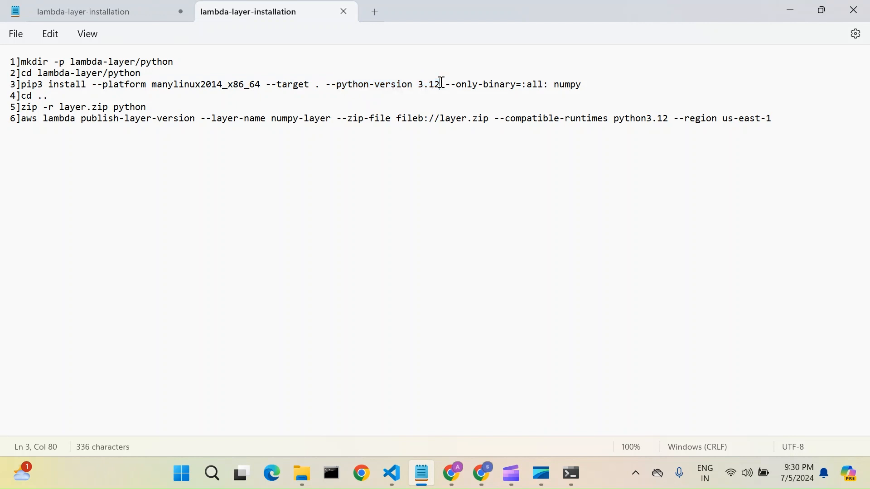
pyautogui.press('BackSpace')
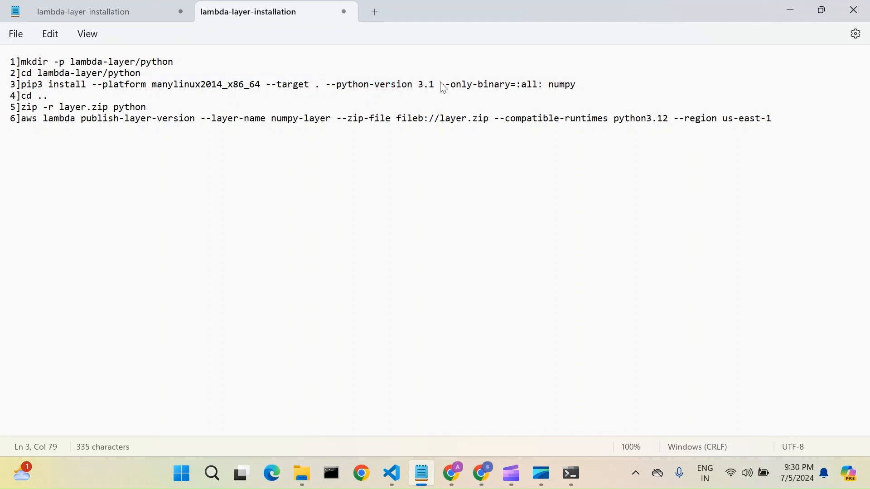
pyautogui.write('1')
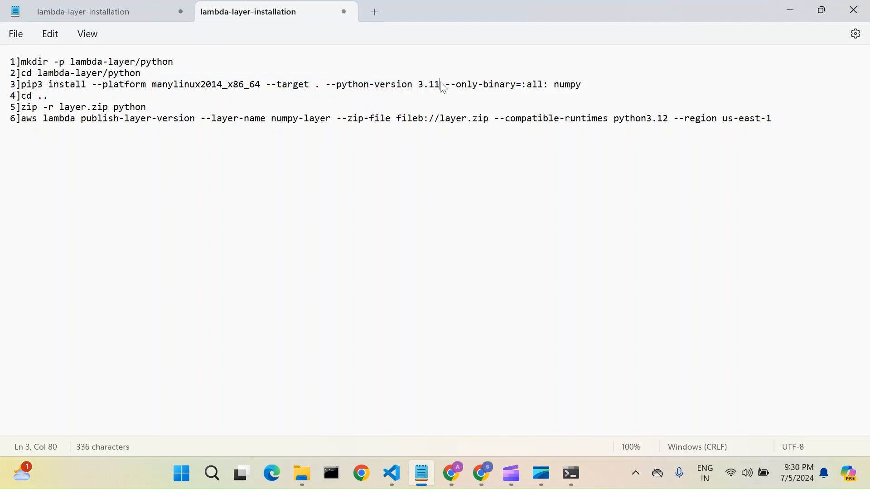
pyautogui.doubleClick(566, 90)
pyautogui.write('python-docx')
pyautogui.write('numpy')
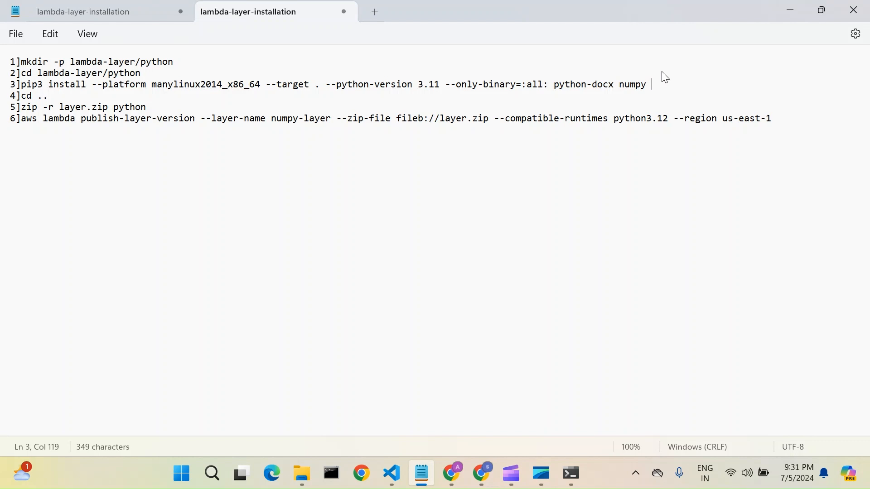
pyautogui.press('BackSpace')
pyautogui.press('BackSpace')
pyautogui.press('BackSpace')
pyautogui.press('BackSpace')
pyautogui.press('BackSpace')
pyautogui.press('BackSpace')
# Copy the edited pip3 install command for python-docx from the notes and run it in Command Prompt in the python folder.
pyautogui.moveTo(21, 84); pyautogui.dragTo(619, 87)
pyautogui.hotkey('ctrl', 'c')
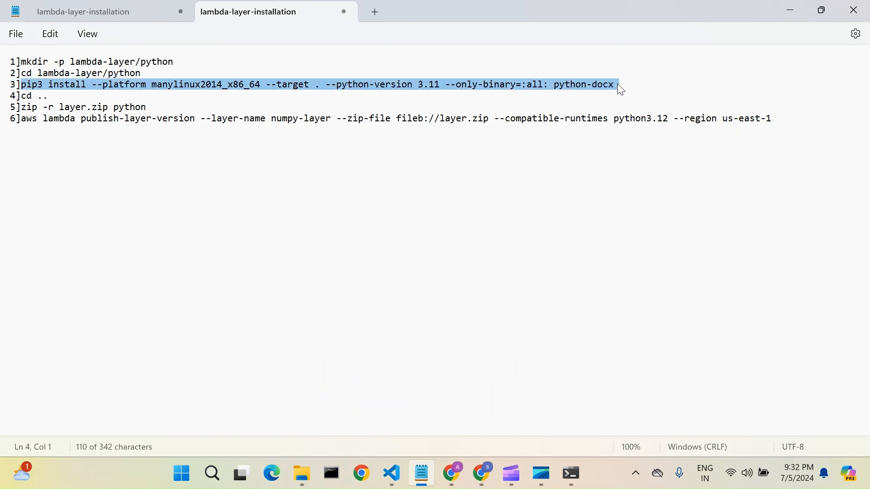
pyautogui.click(571, 473)
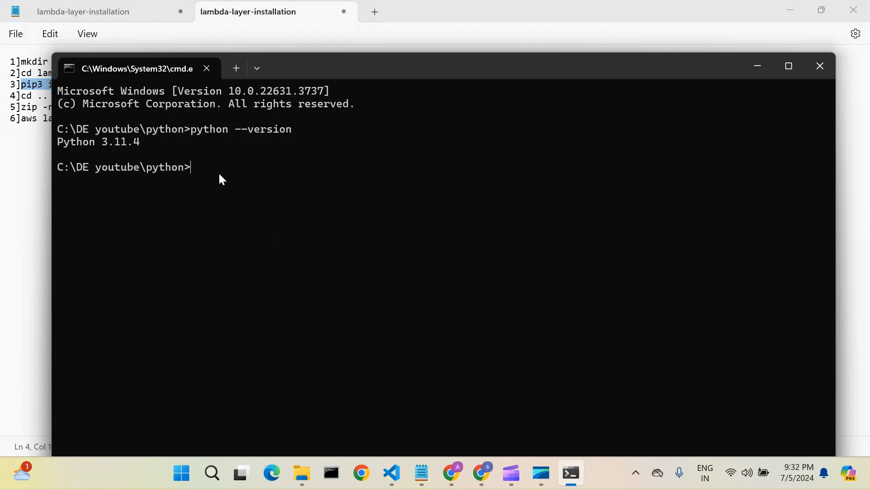
pyautogui.hotkey('ctrl', 'v')
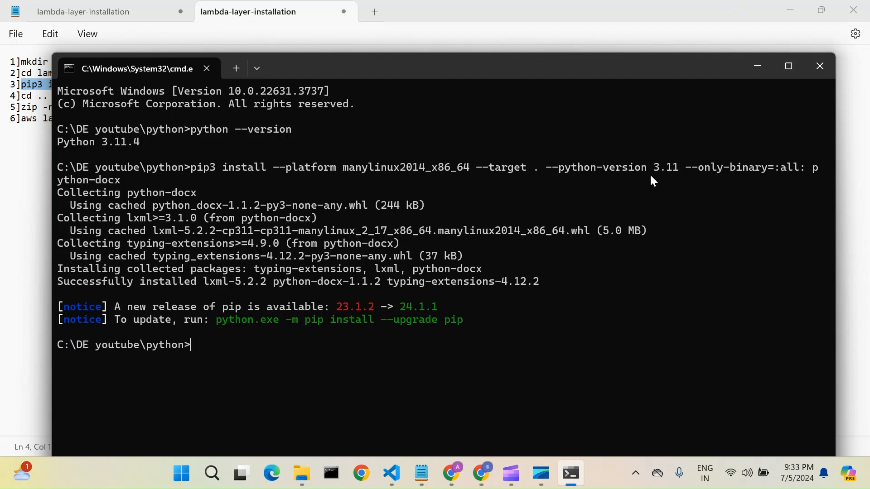
# Return to File Explorer and compress the python folder in DE youtube to a ZIP file named docx-layer.
pyautogui.moveTo(304, 462)
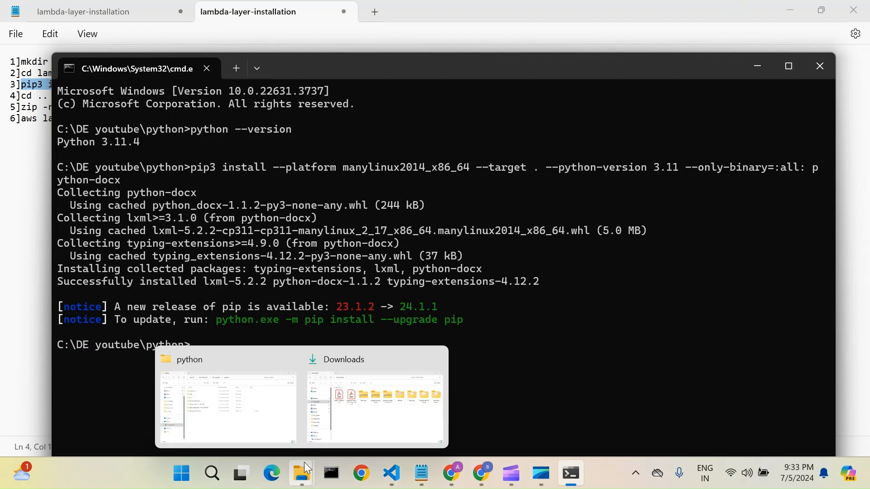
pyautogui.click(245, 406)
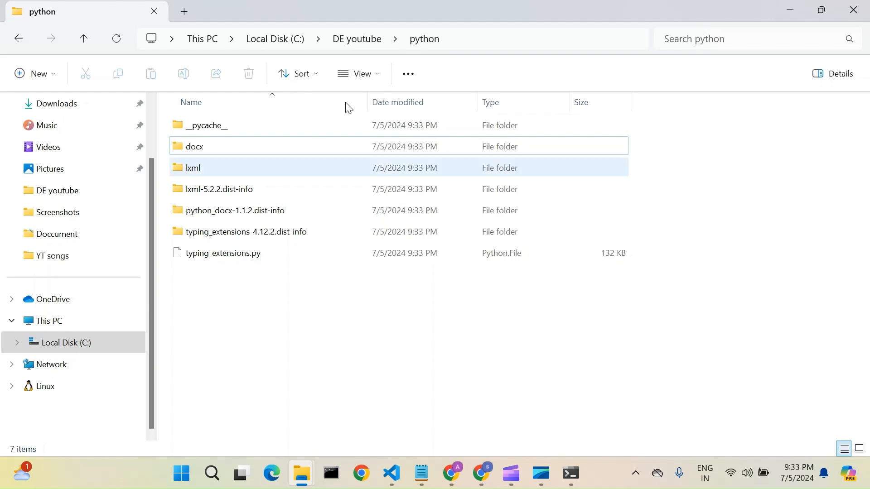
pyautogui.click(368, 42)
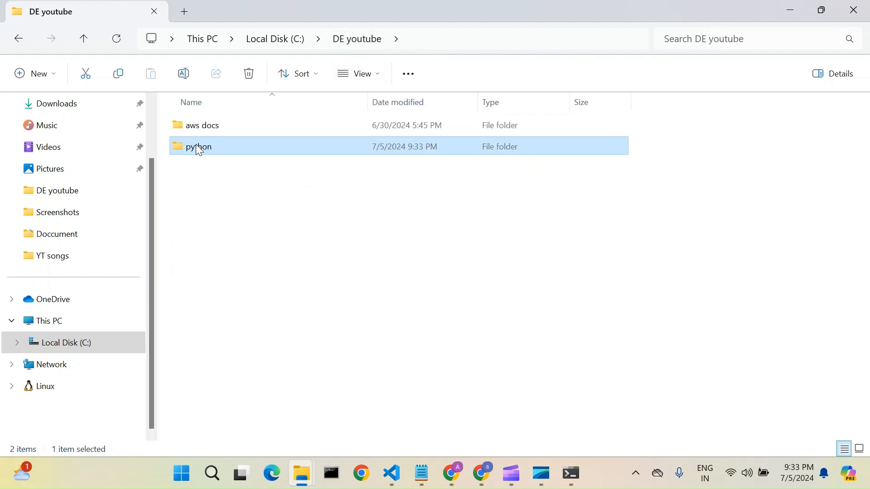
pyautogui.rightClick(196, 146)
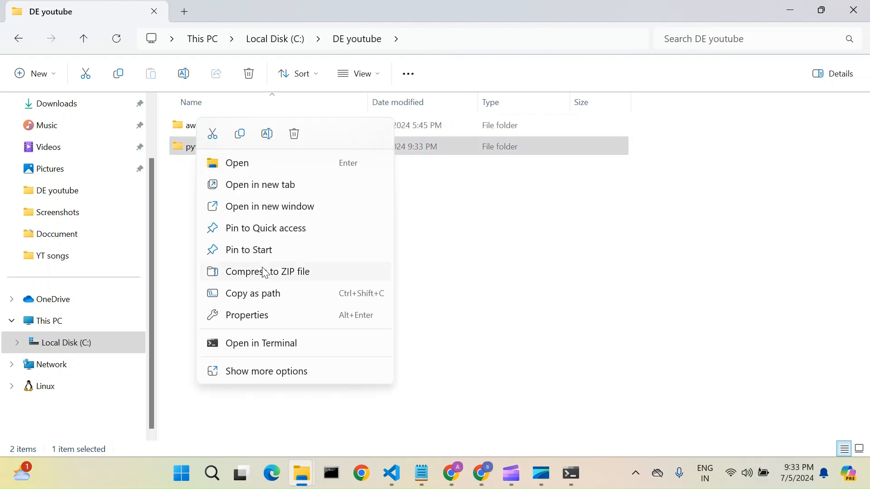
pyautogui.click(264, 274)
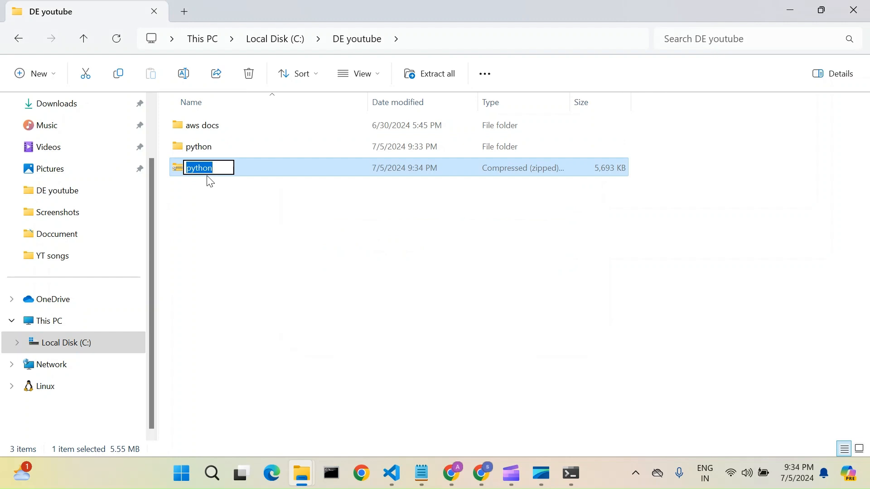
pyautogui.press('BackSpace')
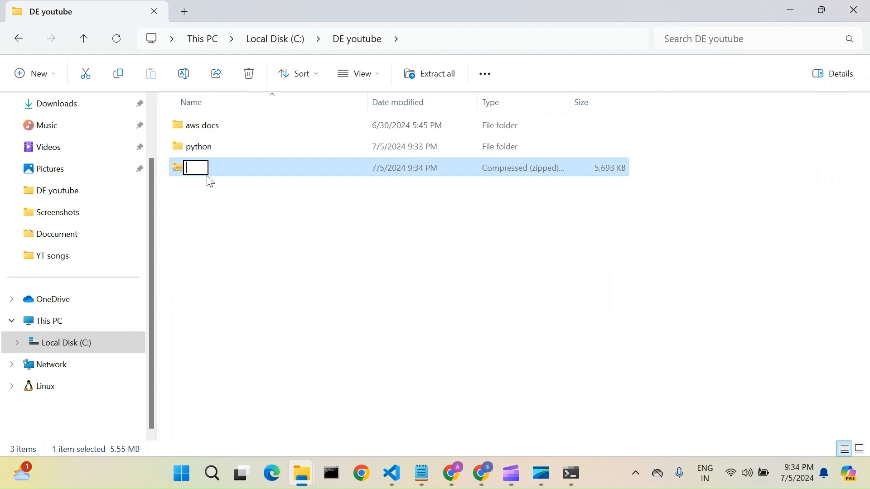
pyautogui.write('docx-layer')
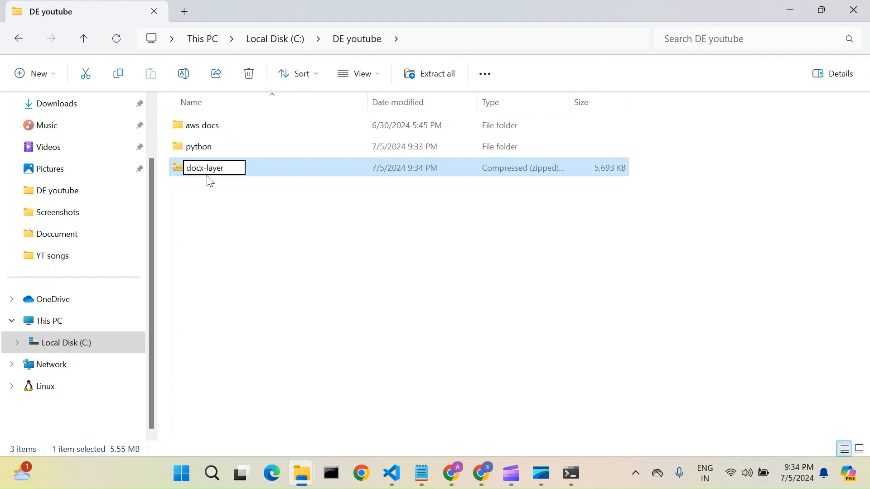
pyautogui.press('Return')
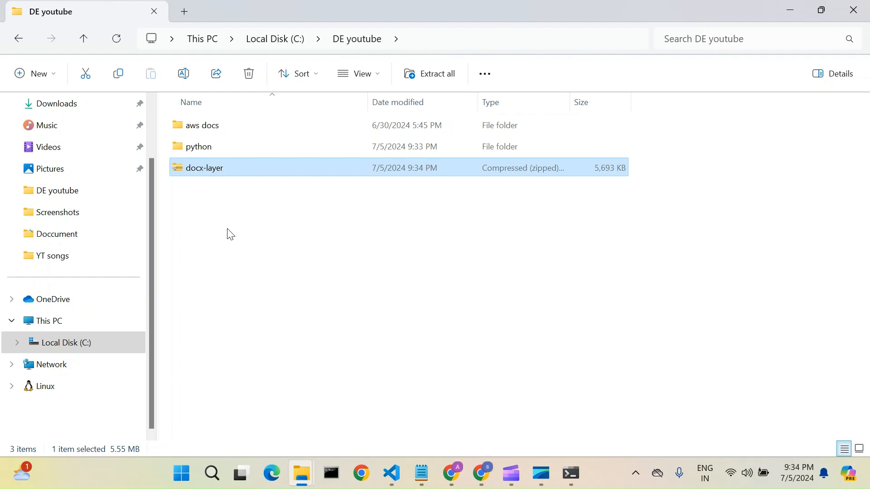
pyautogui.moveTo(188, 171)
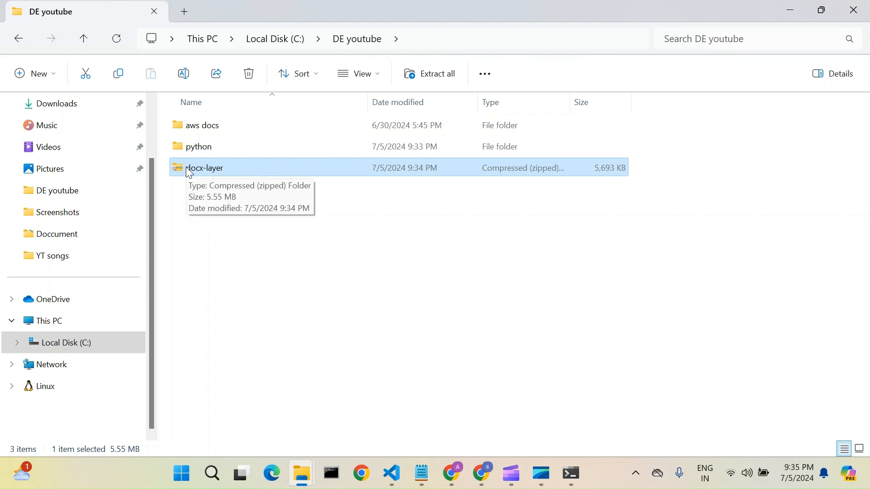
# Switch to the AWS Lambda console in Chrome and open the Layers page in a new tab.
pyautogui.click(485, 474)
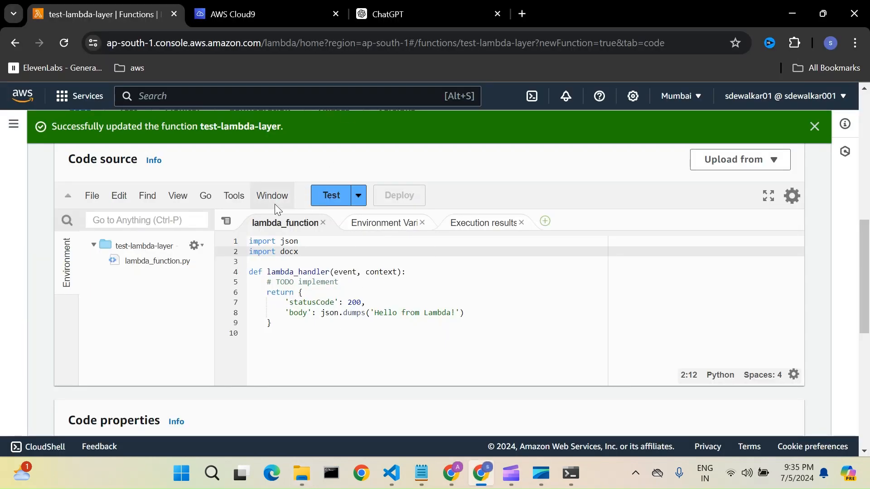
pyautogui.click(14, 127)
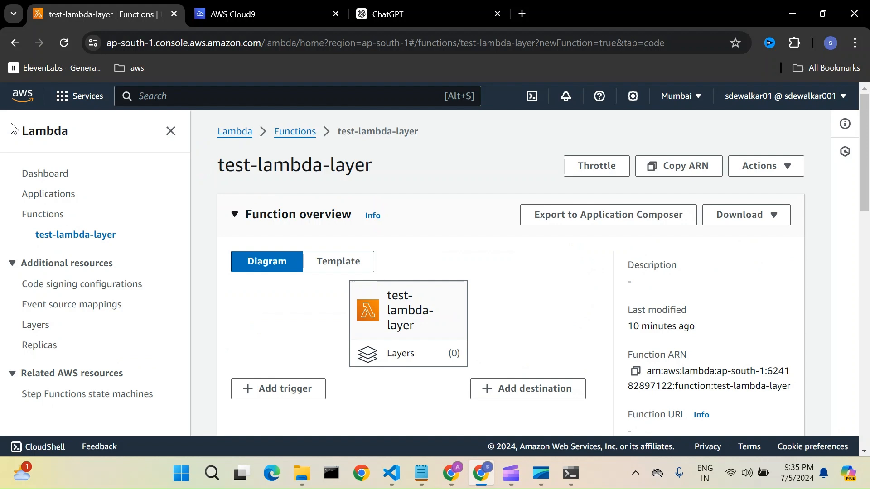
pyautogui.scroll(-1, 52, 313)
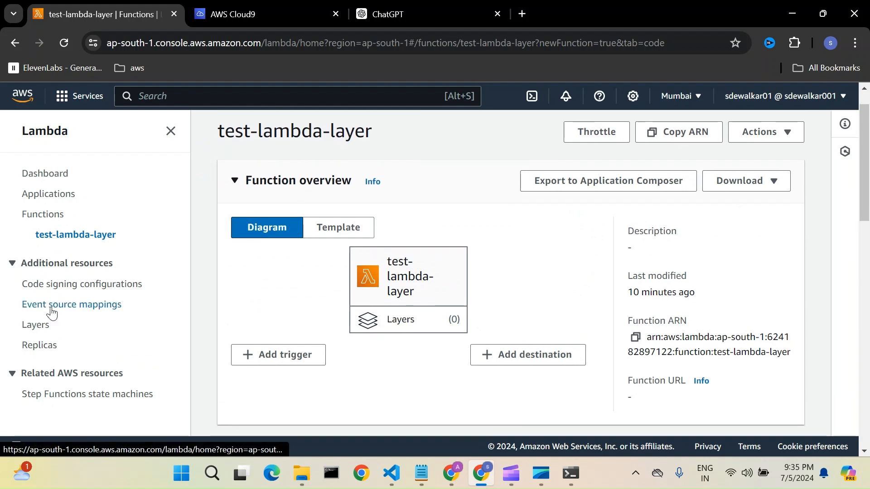
pyautogui.rightClick(37, 330)
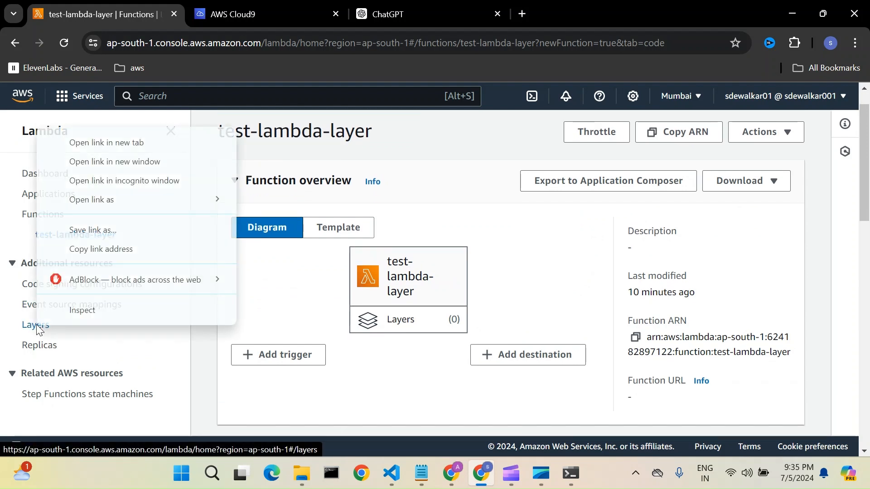
pyautogui.click(113, 142)
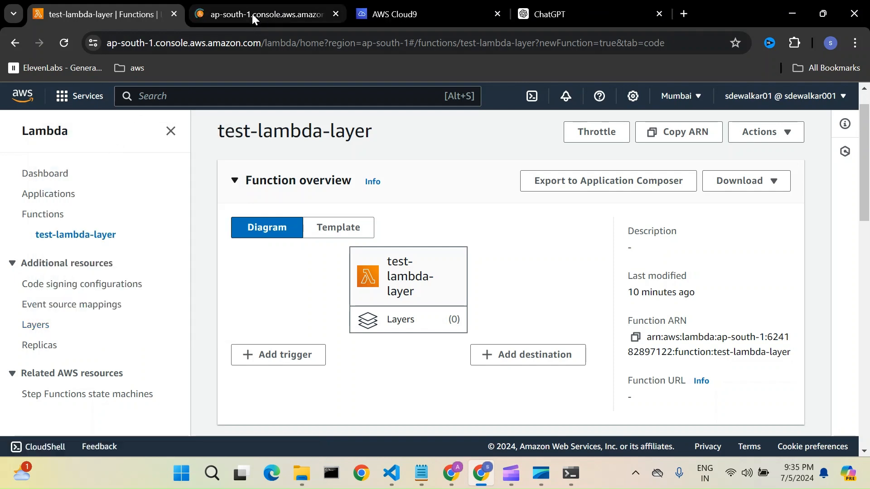
pyautogui.click(252, 13)
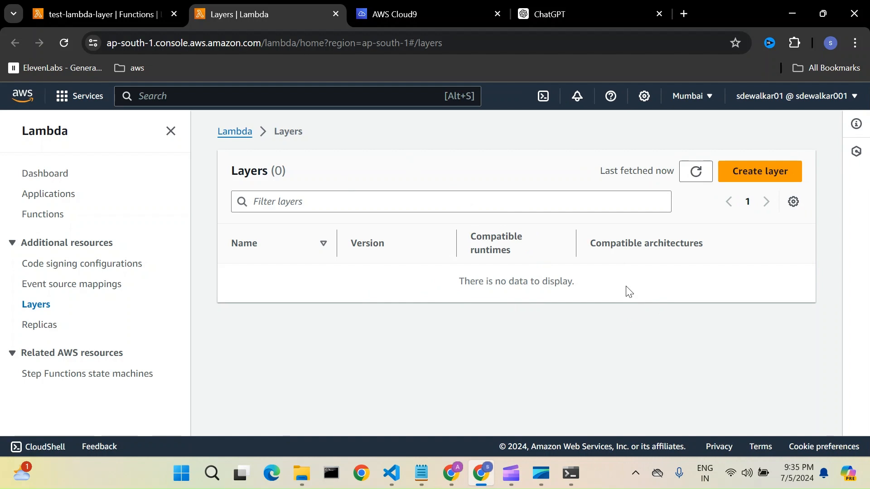
# Start creating a new Lambda layer and name it docx-layer.
pyautogui.click(761, 175)
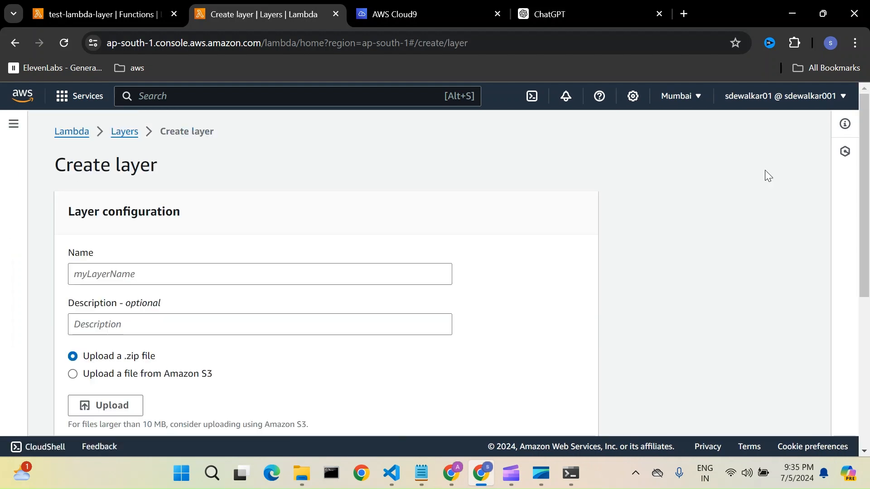
pyautogui.click(126, 277)
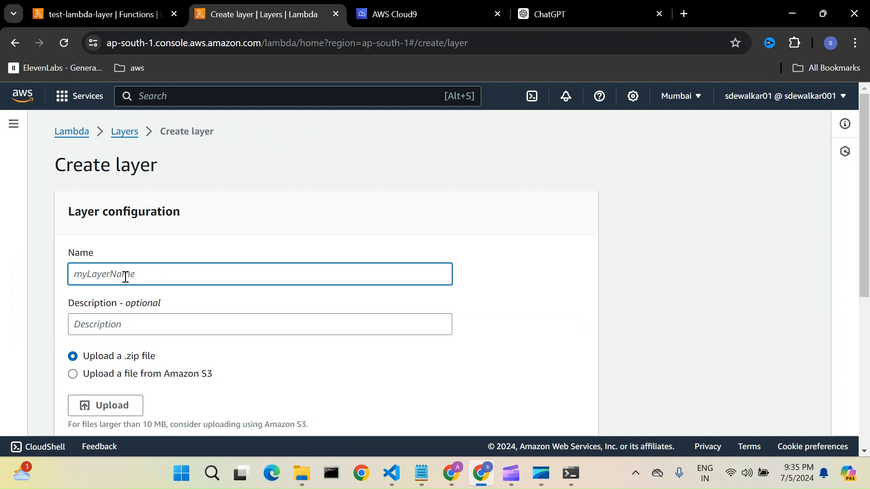
pyautogui.write('docx-layer')
pyautogui.scroll(-3, 125, 276)
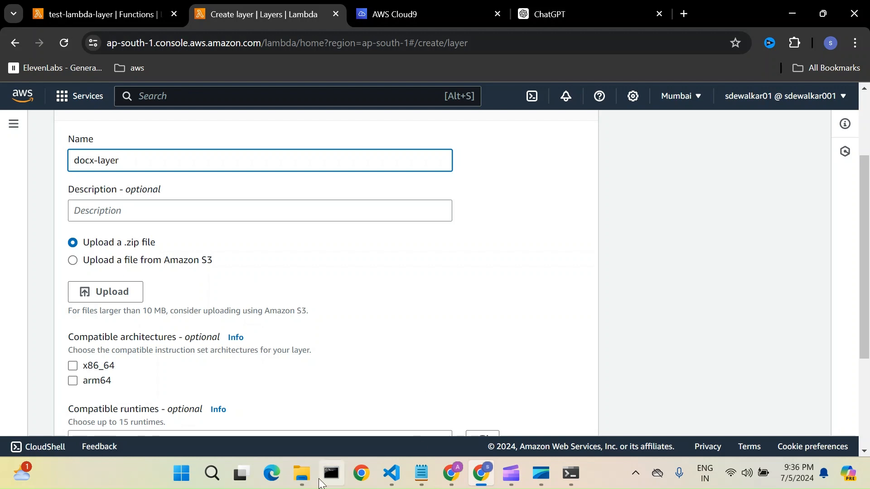
# Switch to the File Explorer window to check the docx-layer ZIP file in DE youtube.
pyautogui.moveTo(306, 479)
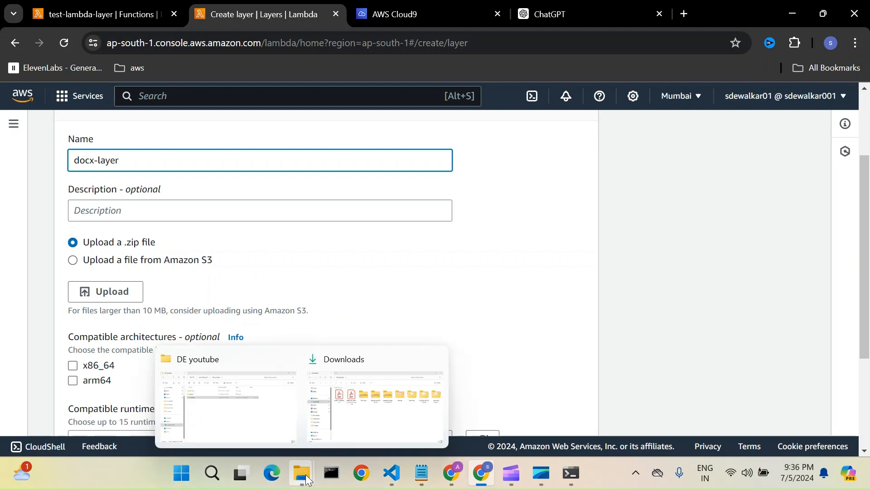
pyautogui.click(244, 415)
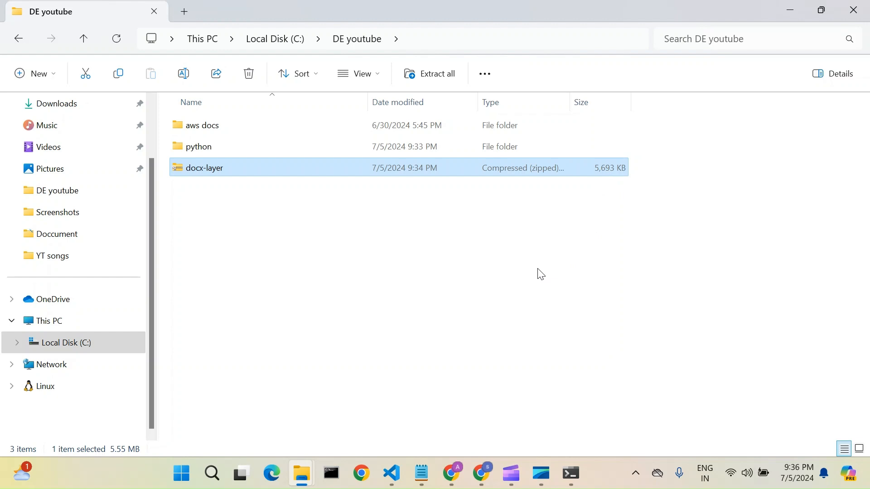
# Switch back to the Create layer form in Chrome and upload the docx-layer ZIP file from the DE youtube folder.
pyautogui.moveTo(481, 474)
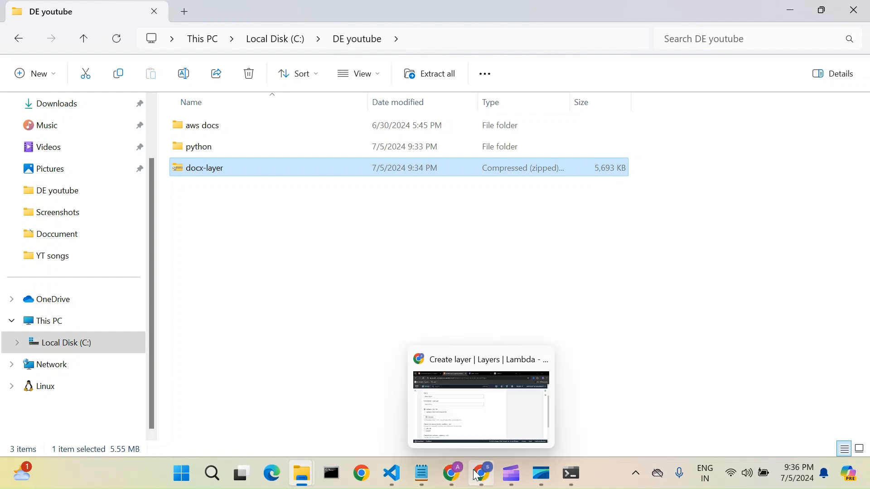
pyautogui.click(485, 426)
pyautogui.scroll(-3, 284, 276)
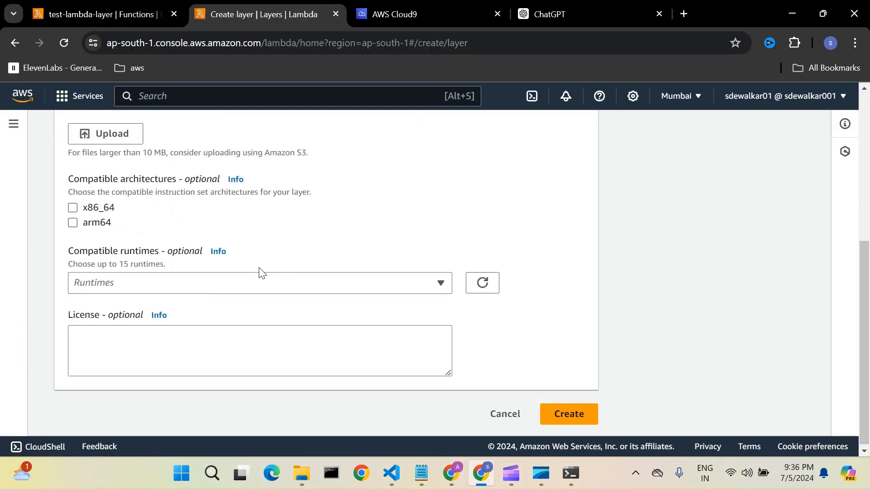
pyautogui.scroll(2, 237, 251)
pyautogui.click(113, 238)
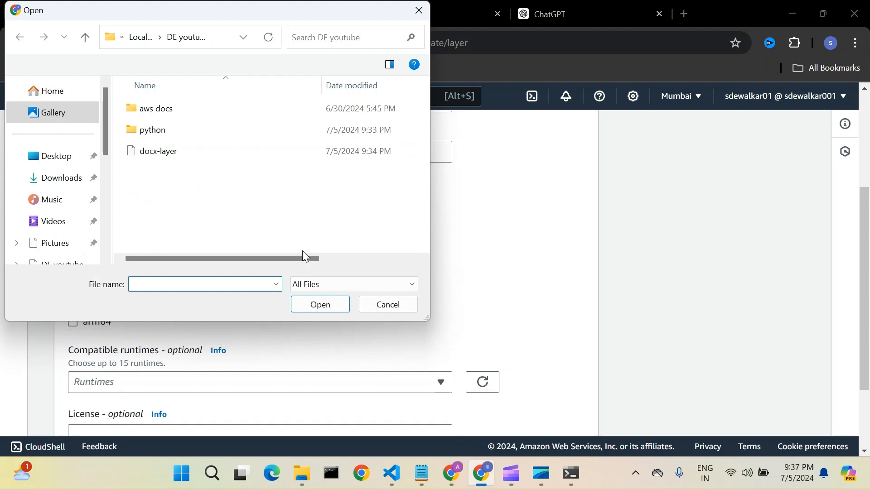
pyautogui.click(158, 152)
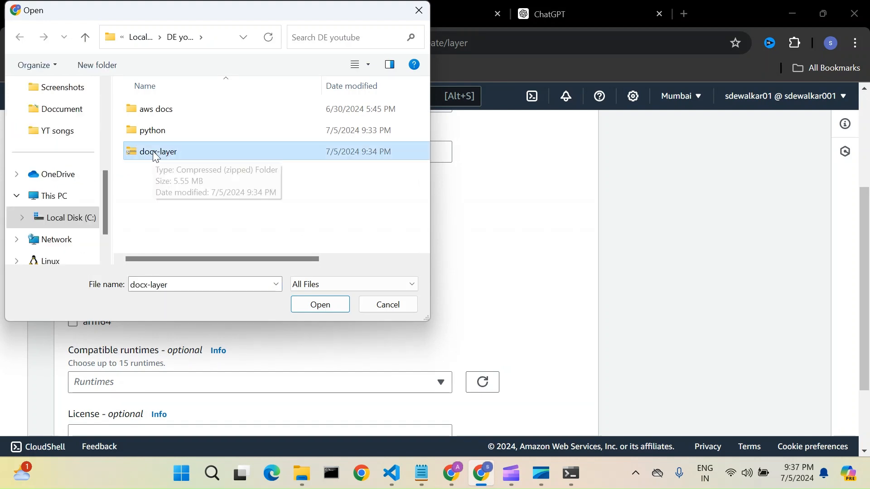
pyautogui.click(319, 304)
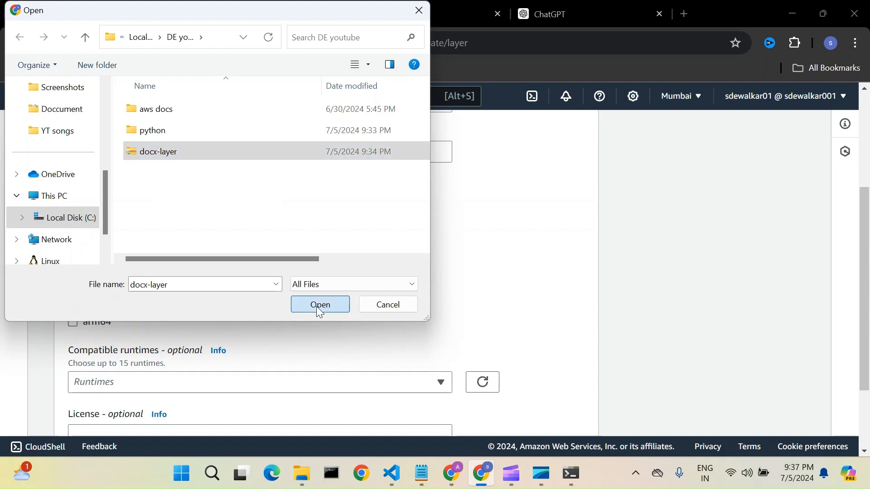
pyautogui.click(73, 201)
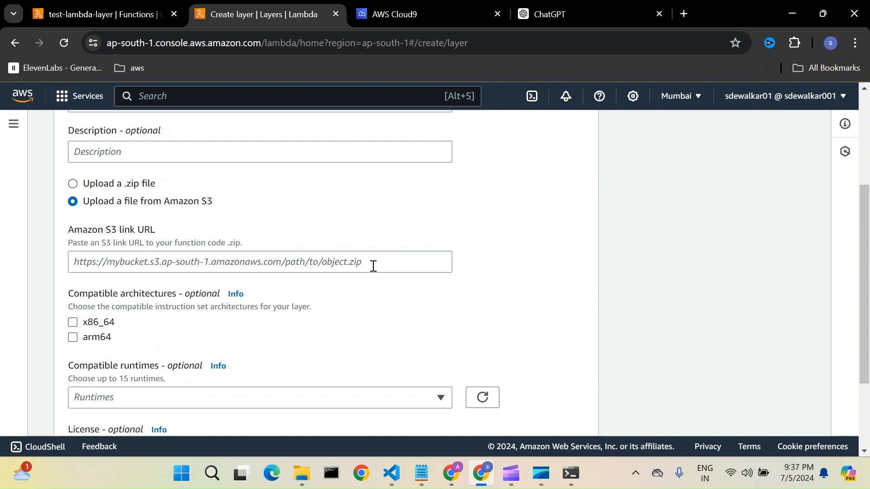
pyautogui.click(228, 265)
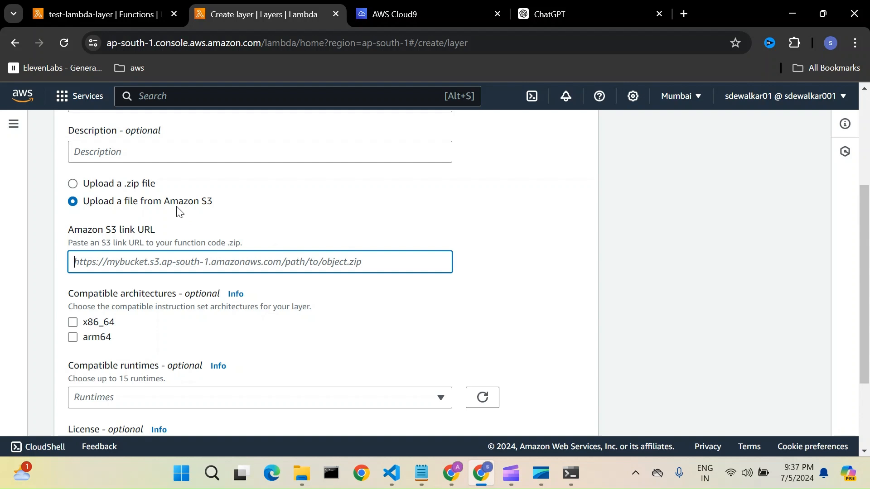
pyautogui.click(74, 184)
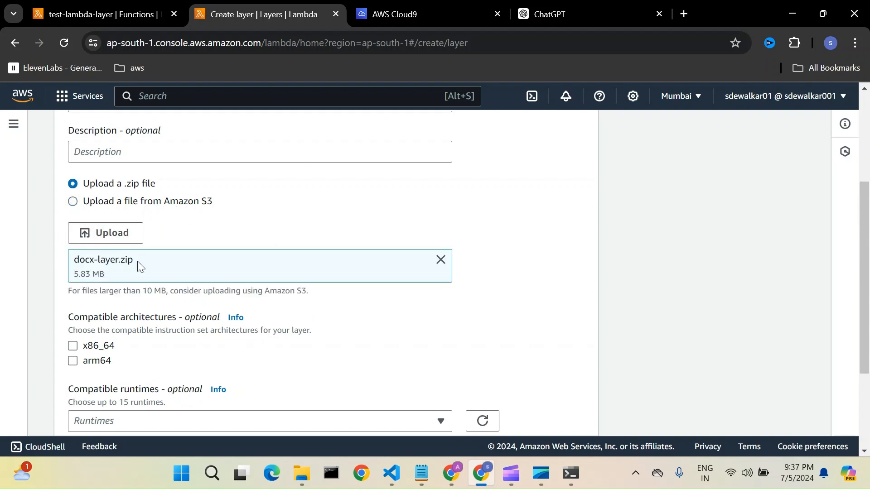
# Mark both x86_64 and arm64 as compatible architectures for the layer.
pyautogui.scroll(-2, 326, 304)
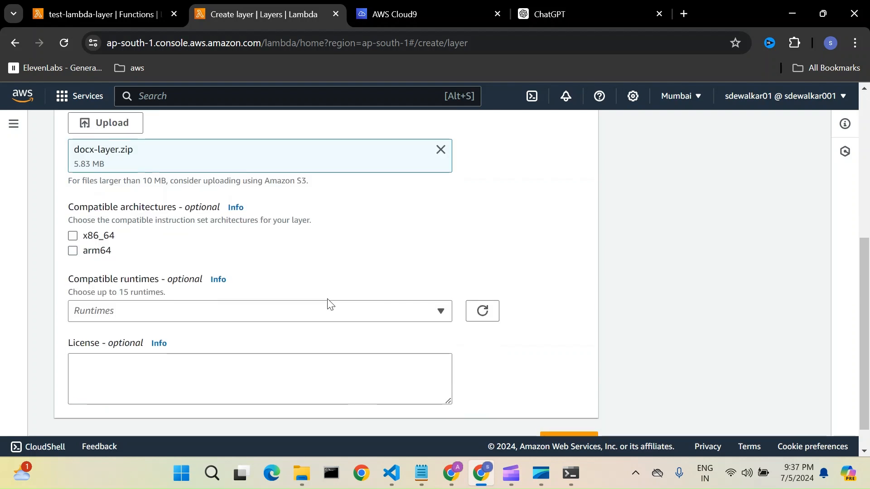
pyautogui.click(73, 235)
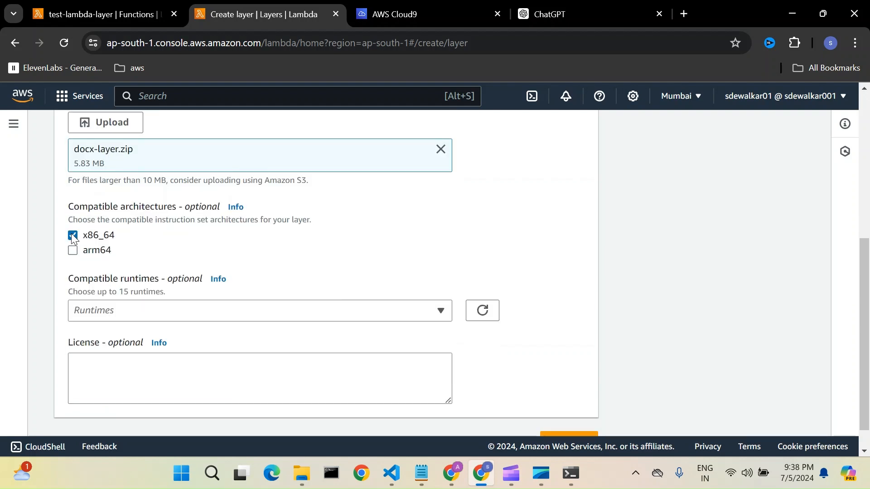
pyautogui.click(72, 251)
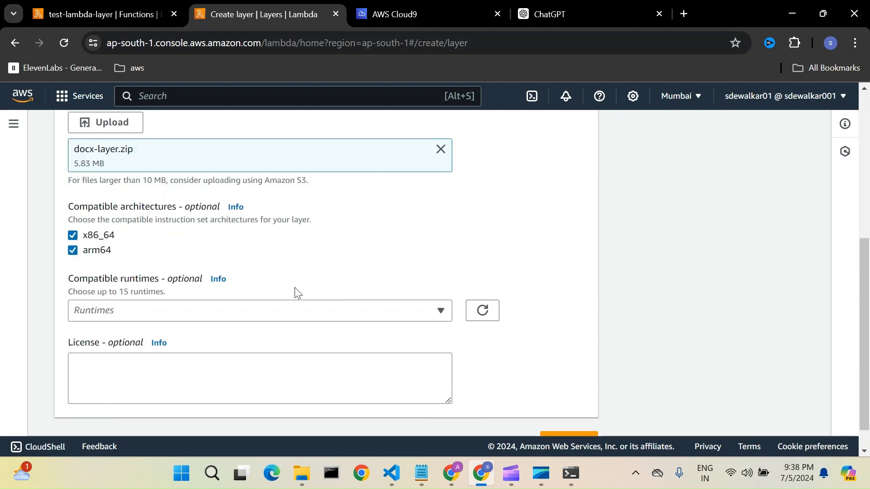
# Set Python 3.11 as the layer's compatible runtime and create the layer.
pyautogui.scroll(-1, 295, 290)
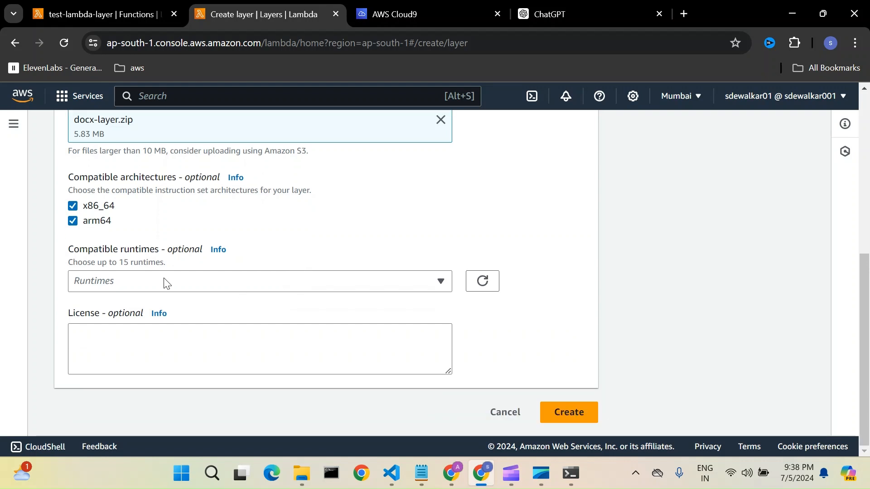
pyautogui.click(173, 290)
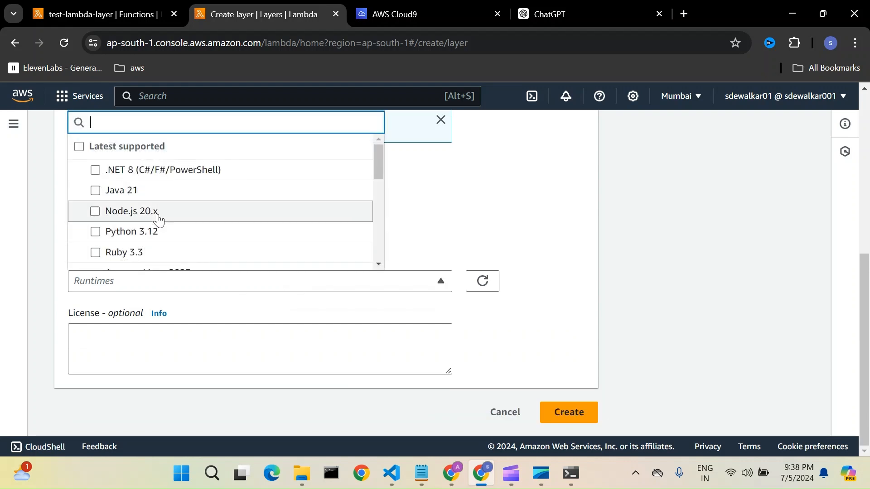
pyautogui.scroll(-3, 158, 219)
pyautogui.scroll(-2, 157, 219)
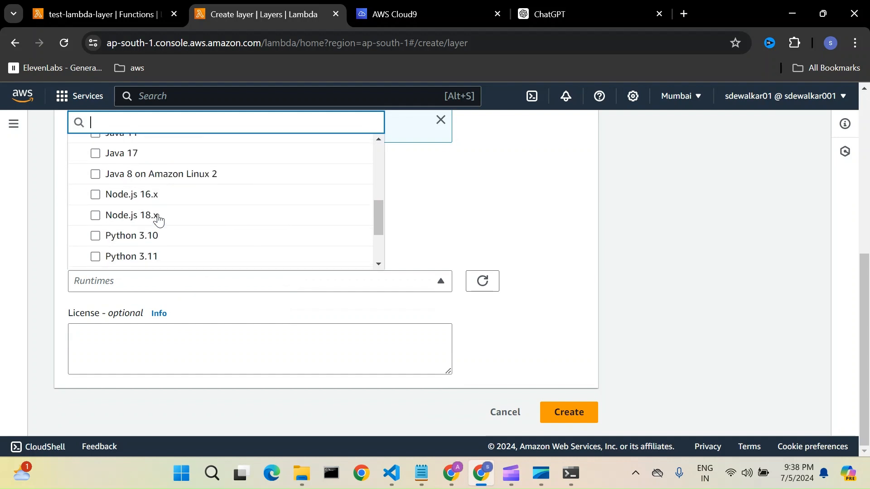
pyautogui.click(132, 232)
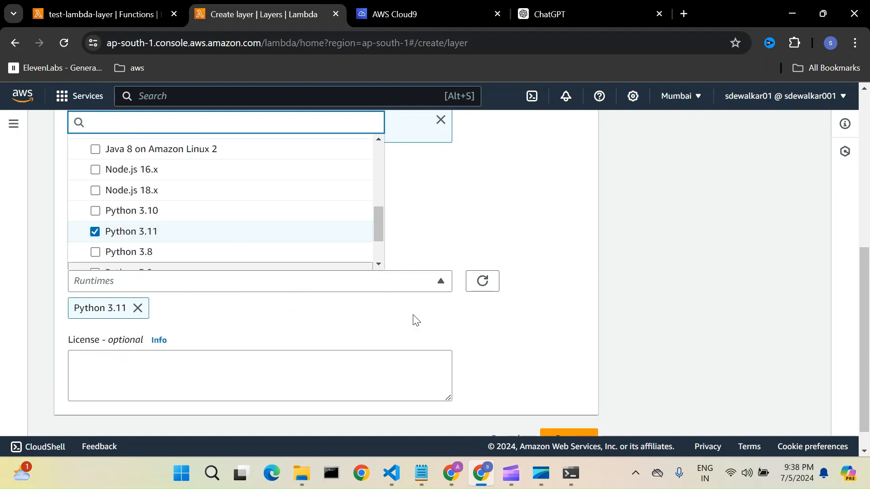
pyautogui.click(389, 308)
pyautogui.scroll(-1, 472, 322)
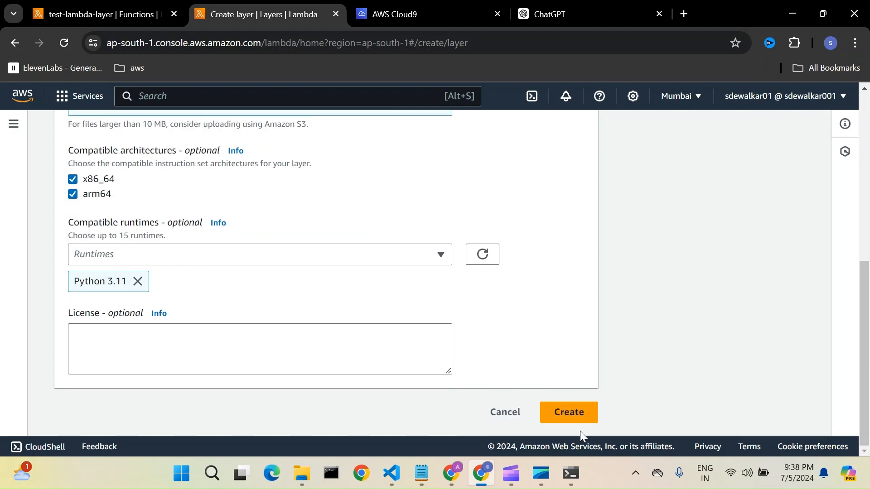
pyautogui.click(562, 413)
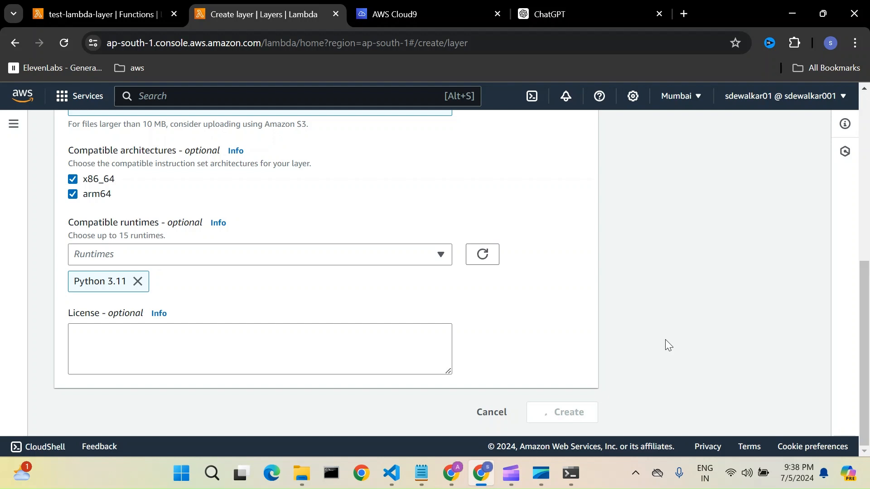
pyautogui.moveTo(91, 213); pyautogui.dragTo(307, 215)
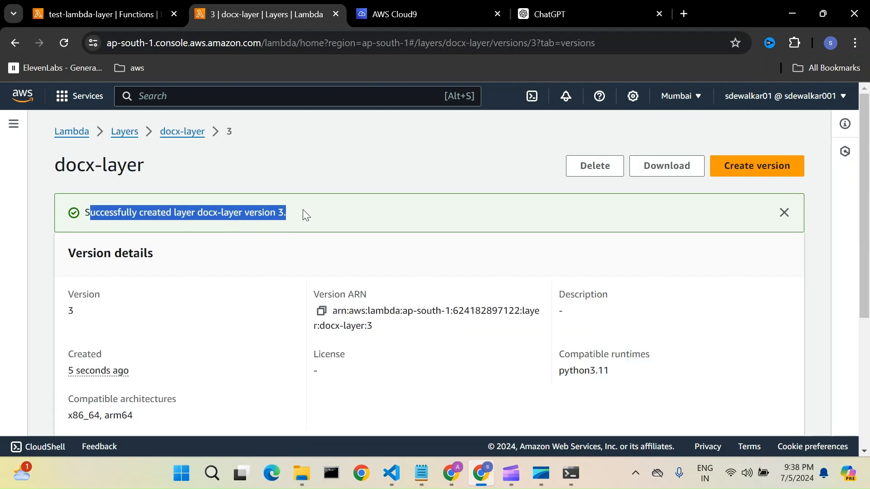
pyautogui.click(309, 211)
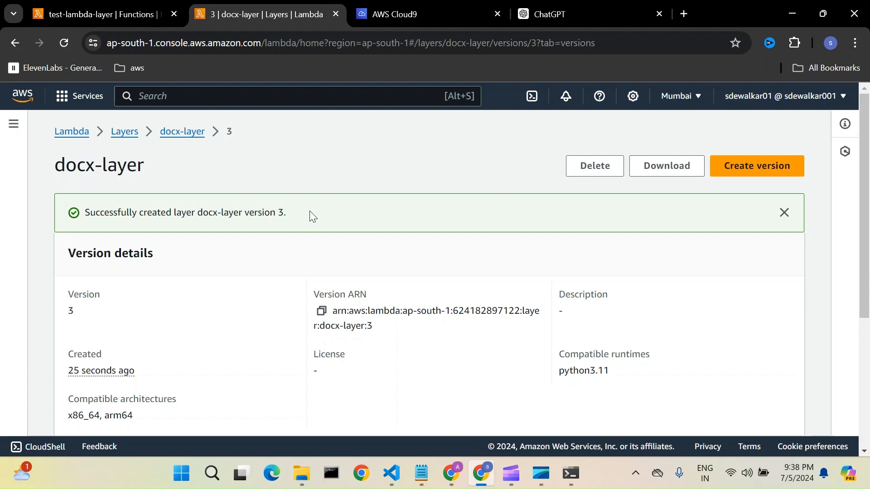
# Return to the test-lambda-layer function and start adding a layer to it.
pyautogui.click(104, 14)
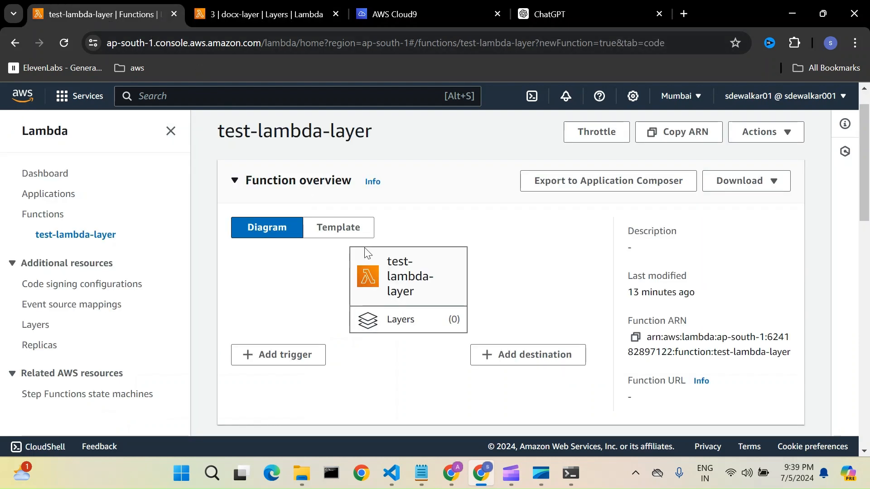
pyautogui.scroll(-5, 364, 248)
pyautogui.scroll(-5, 364, 248)
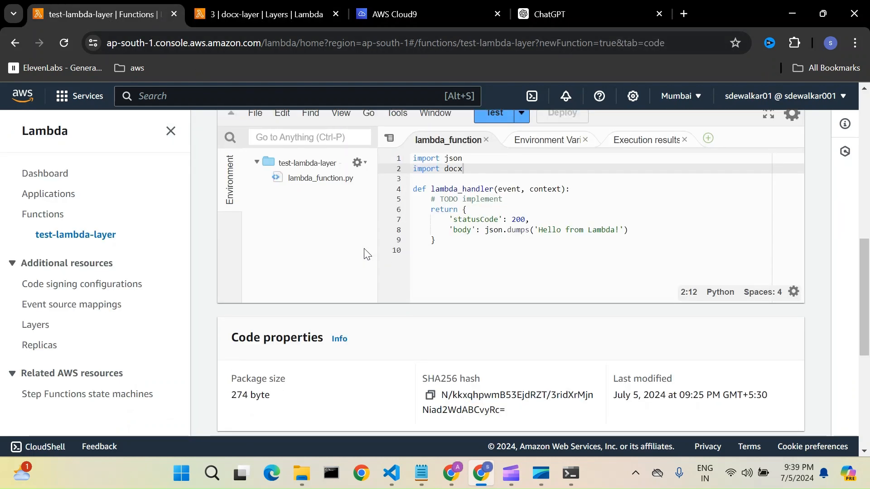
pyautogui.scroll(-6, 350, 320)
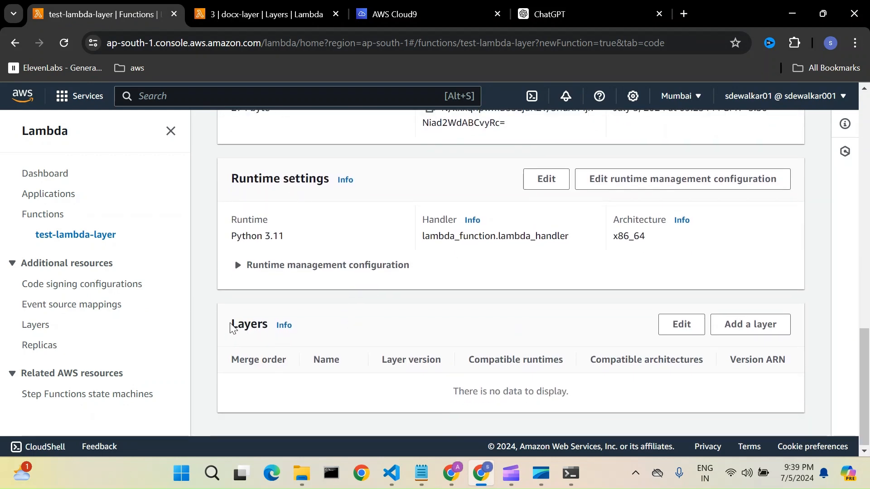
pyautogui.click(750, 326)
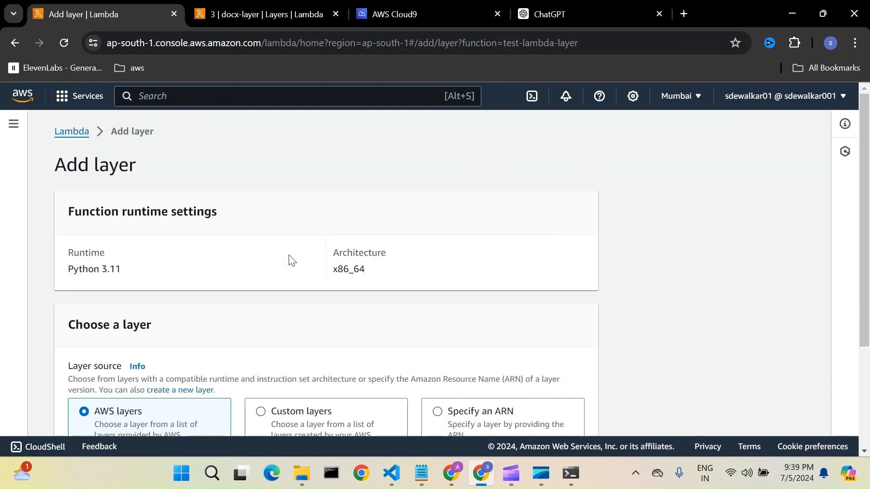
# Add version 3 of the custom layer docx-layer to the function.
pyautogui.scroll(-3, 172, 301)
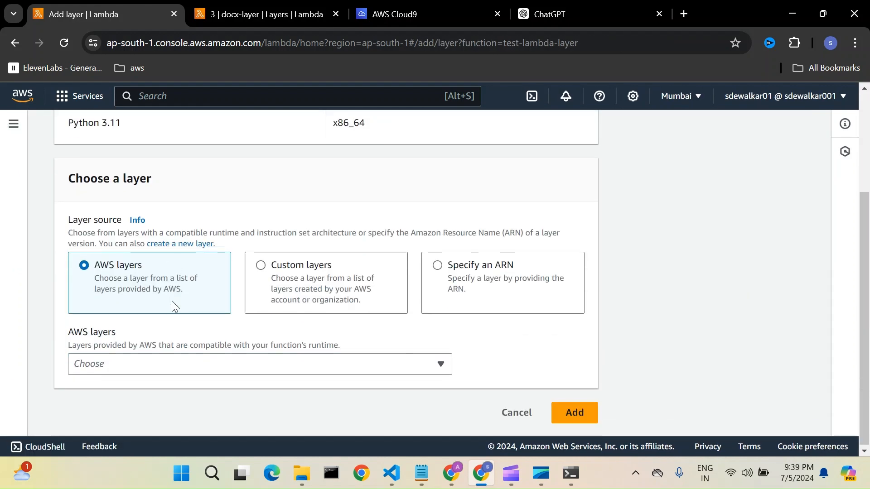
pyautogui.click(259, 267)
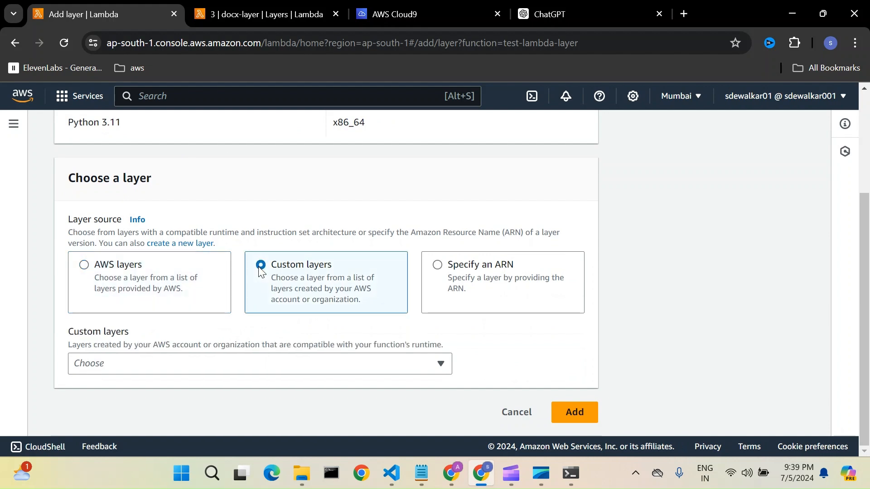
pyautogui.click(142, 362)
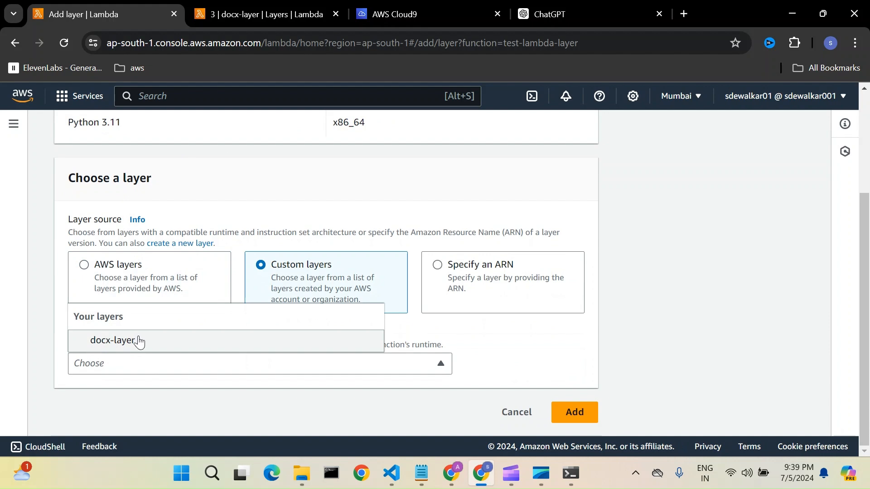
pyautogui.click(116, 344)
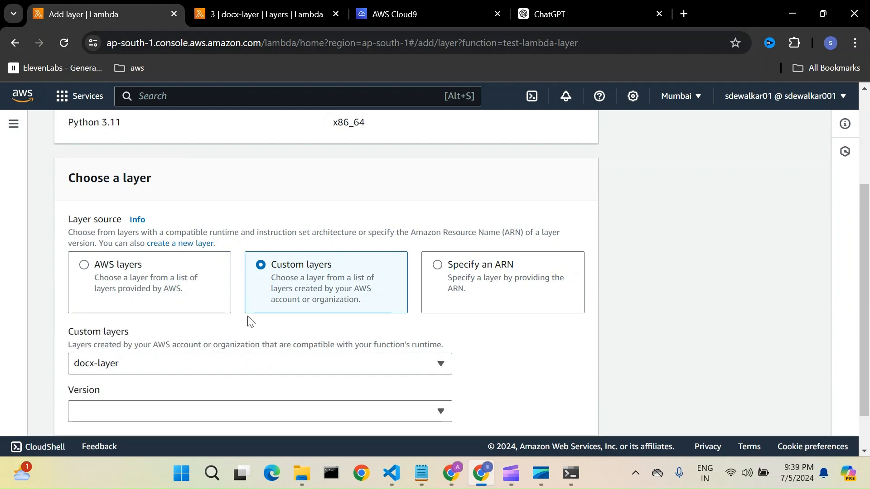
pyautogui.scroll(-1, 247, 321)
pyautogui.click(440, 363)
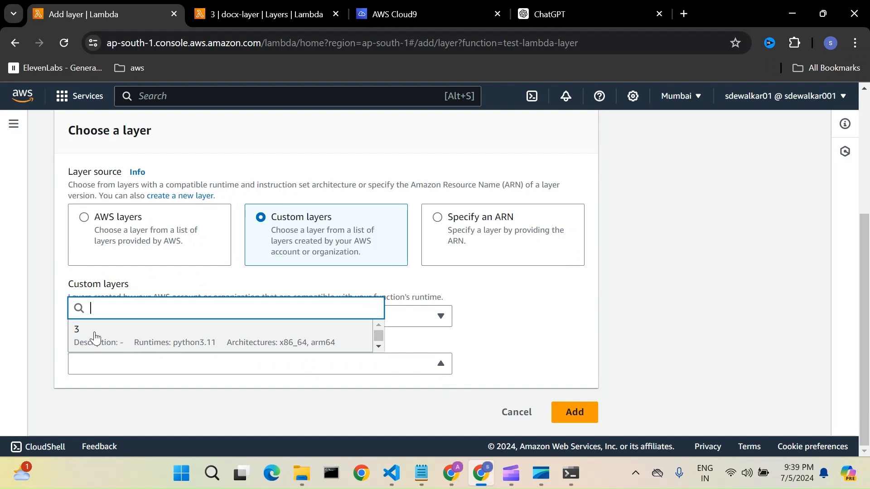
pyautogui.click(197, 338)
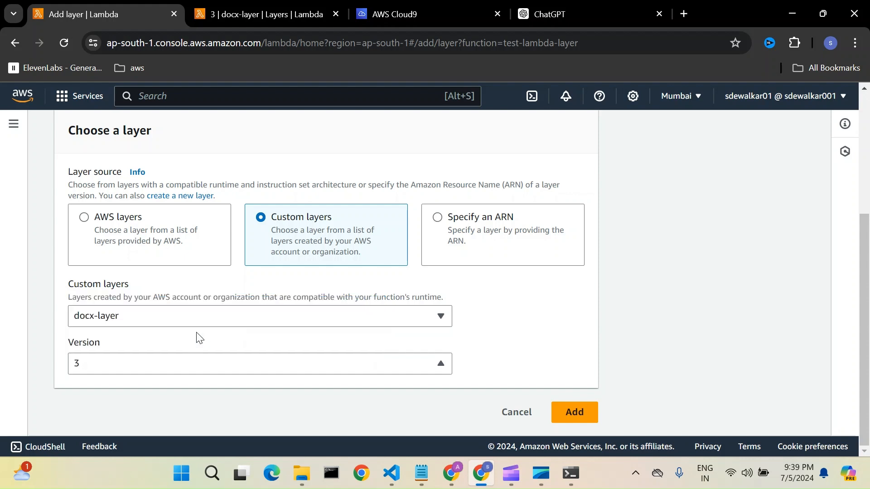
pyautogui.click(573, 413)
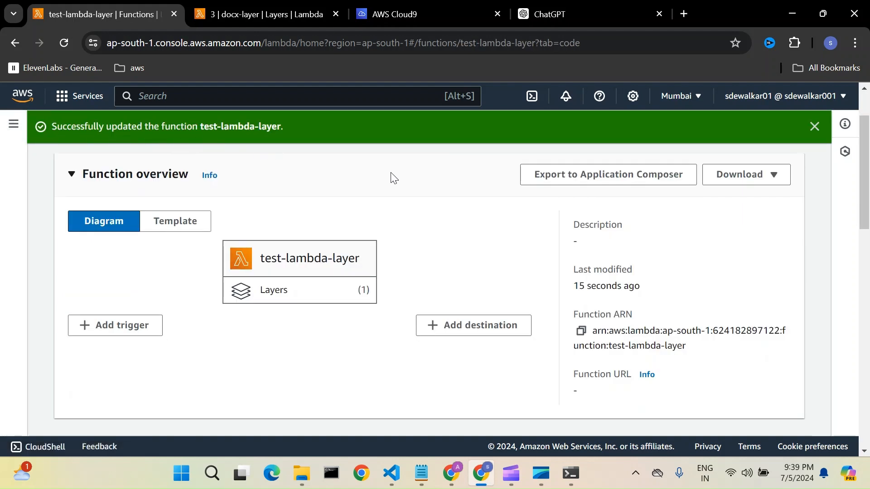
# Run the function's test, review the response in the execution results, and return to the lambda_function code.
pyautogui.scroll(-5, 40, 288)
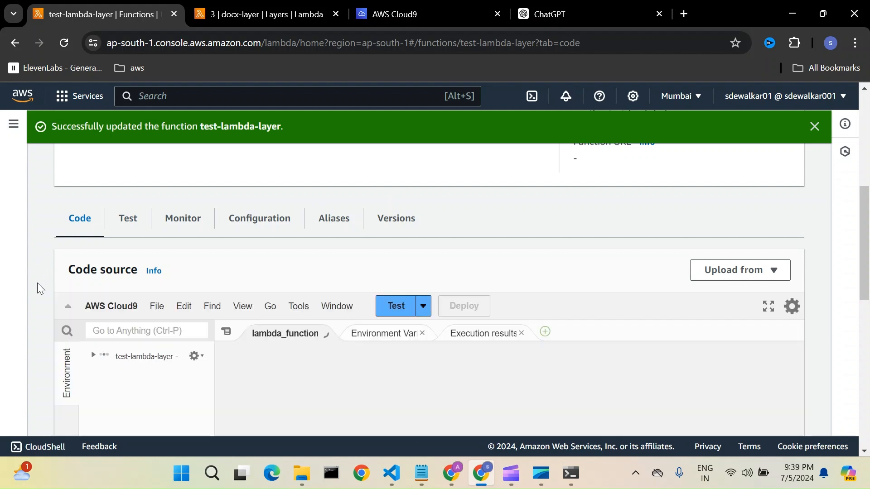
pyautogui.scroll(-2, 208, 260)
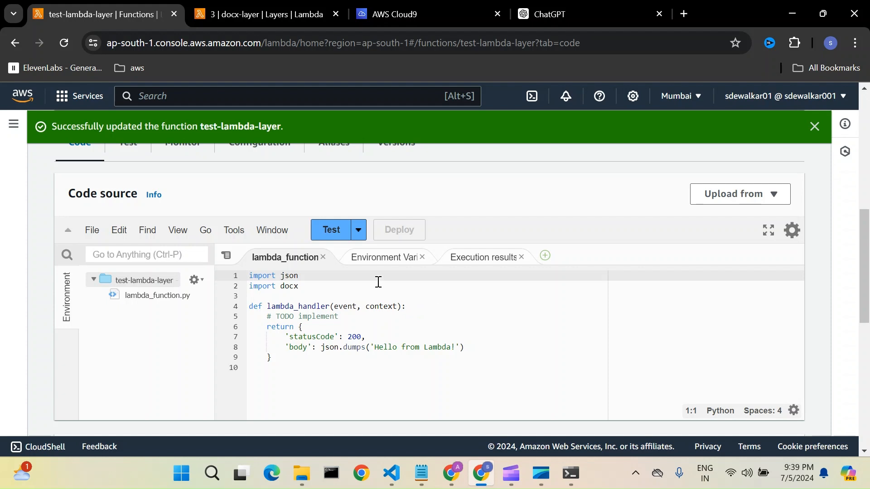
pyautogui.click(328, 231)
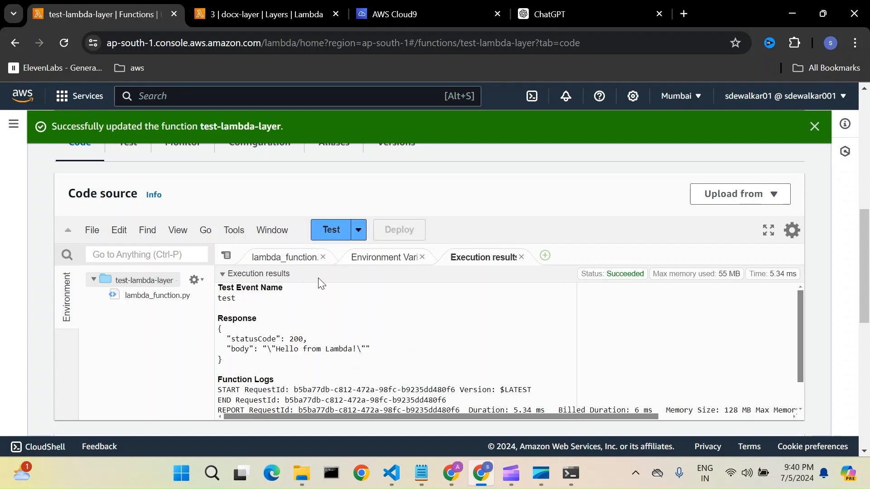
pyautogui.moveTo(234, 339); pyautogui.dragTo(386, 351)
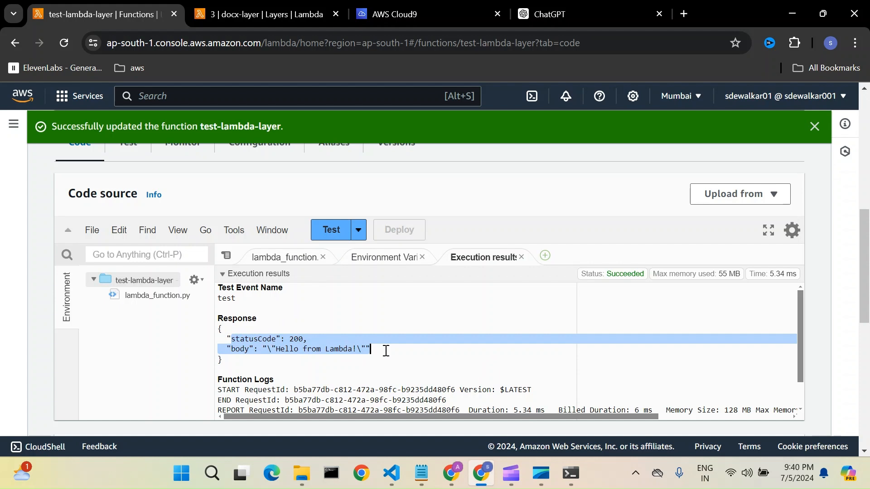
pyautogui.click(282, 257)
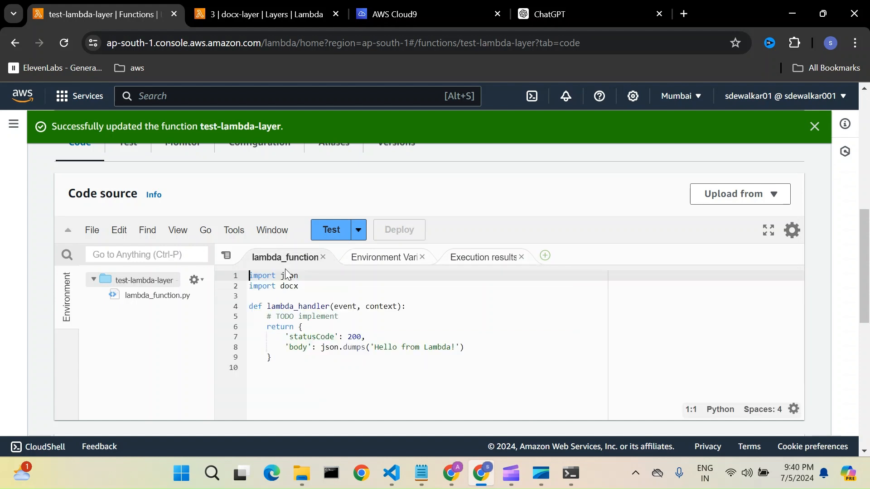
# Add the line "import numpy" below "import docx" in the lambda_function code, save it, and deploy the change.
pyautogui.click(302, 287)
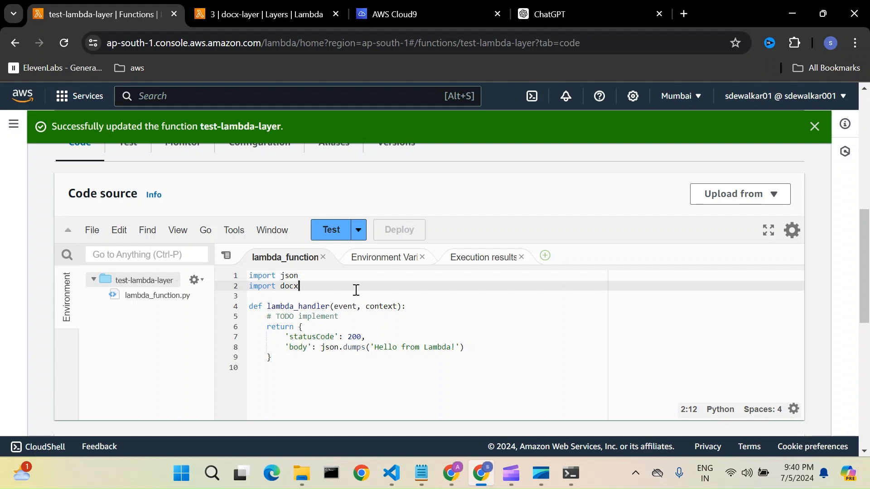
pyautogui.press('Return')
pyautogui.write('impo')
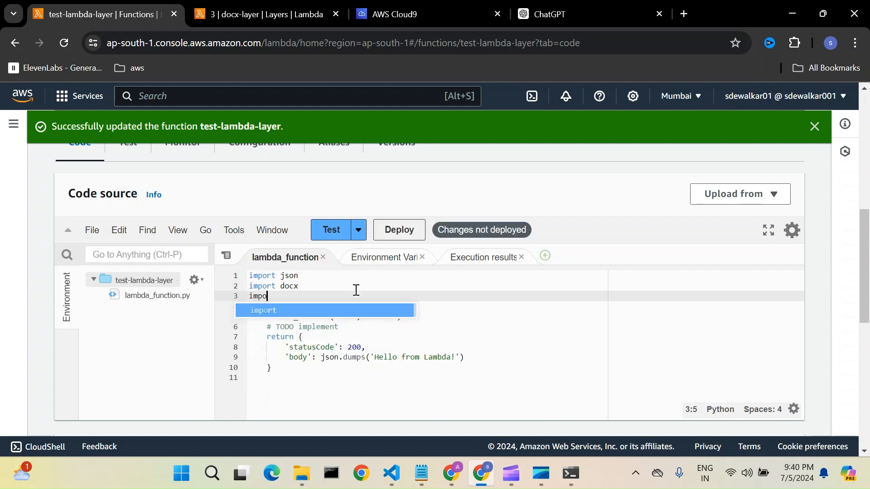
pyautogui.write('rt numpy')
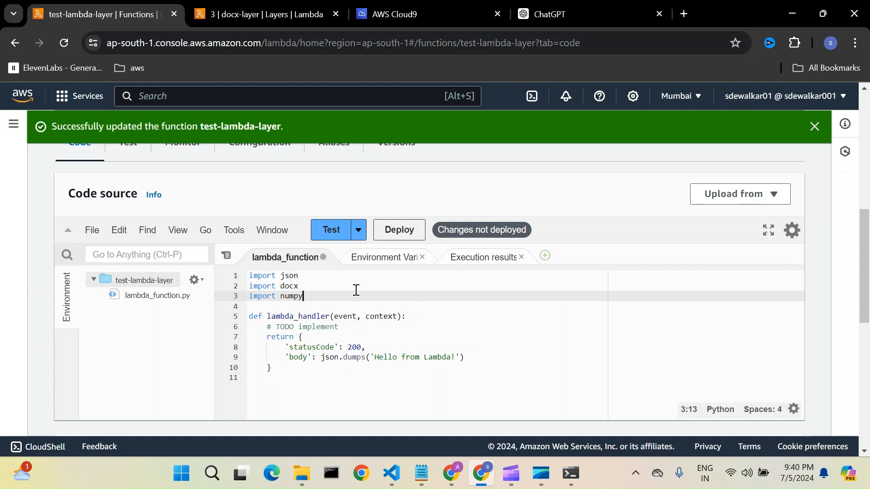
pyautogui.hotkey('ctrl', 's')
pyautogui.click(398, 230)
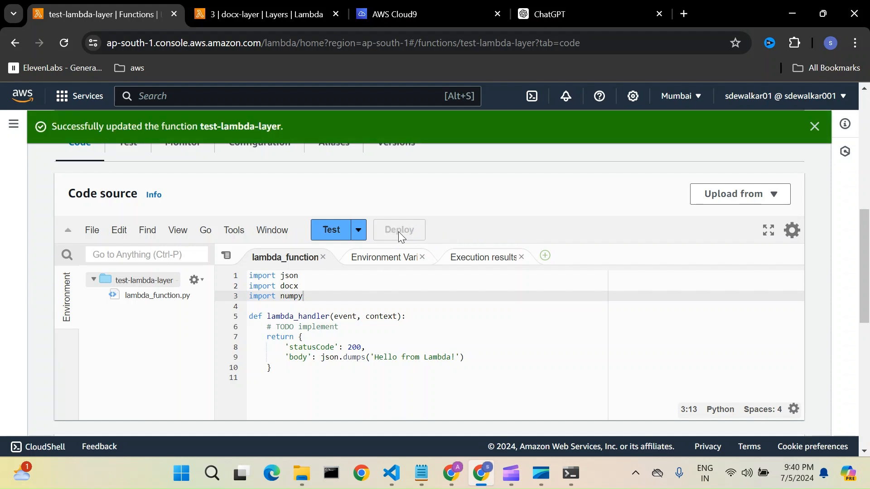
# Run the function's test, examine the error message in the execution results, and return to the lambda_function code.
pyautogui.click(328, 230)
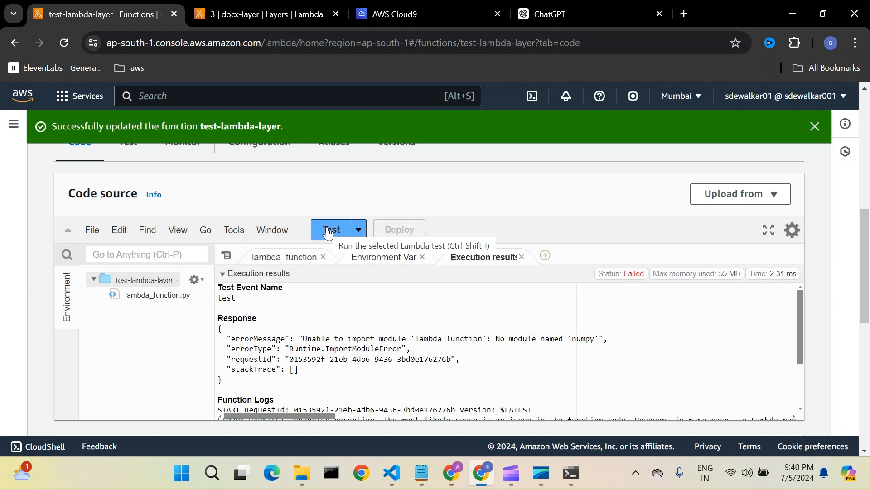
pyautogui.click(300, 341)
pyautogui.moveTo(300, 340); pyautogui.dragTo(610, 340)
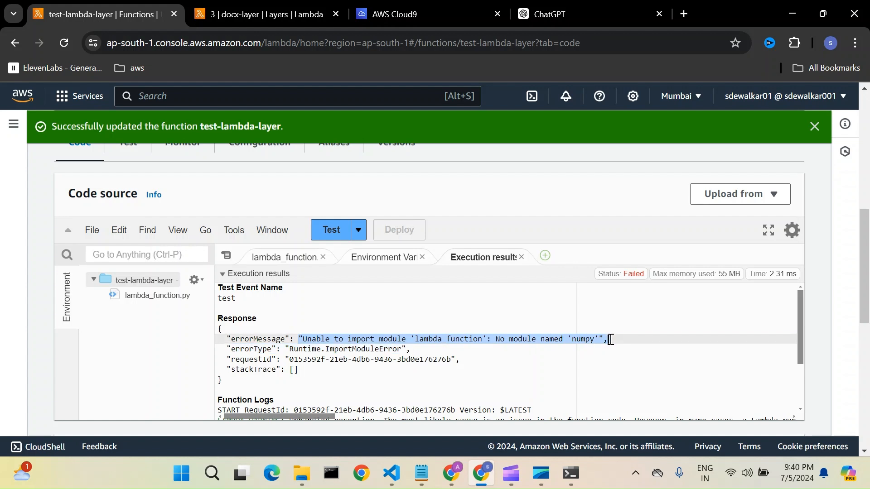
pyautogui.click(285, 258)
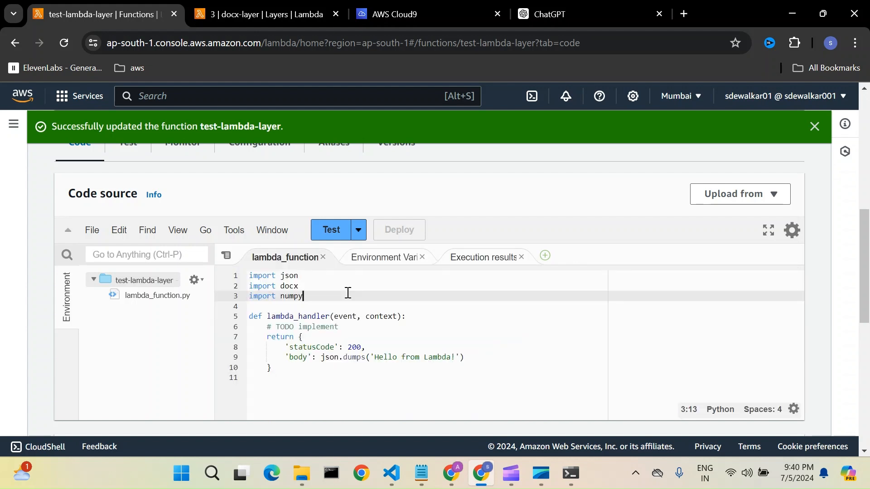